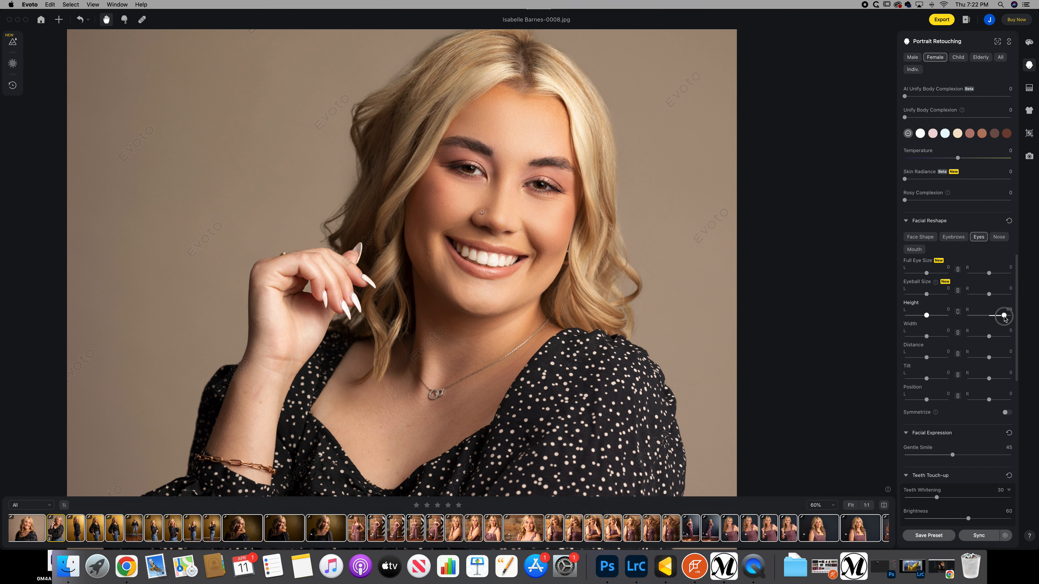
Set the right eye's height to 59 on the seated portrait and compare the retouched result with the original.
left_click_drag(1003, 317, 1002, 315)
left_click(884, 507)
left_click(884, 507)
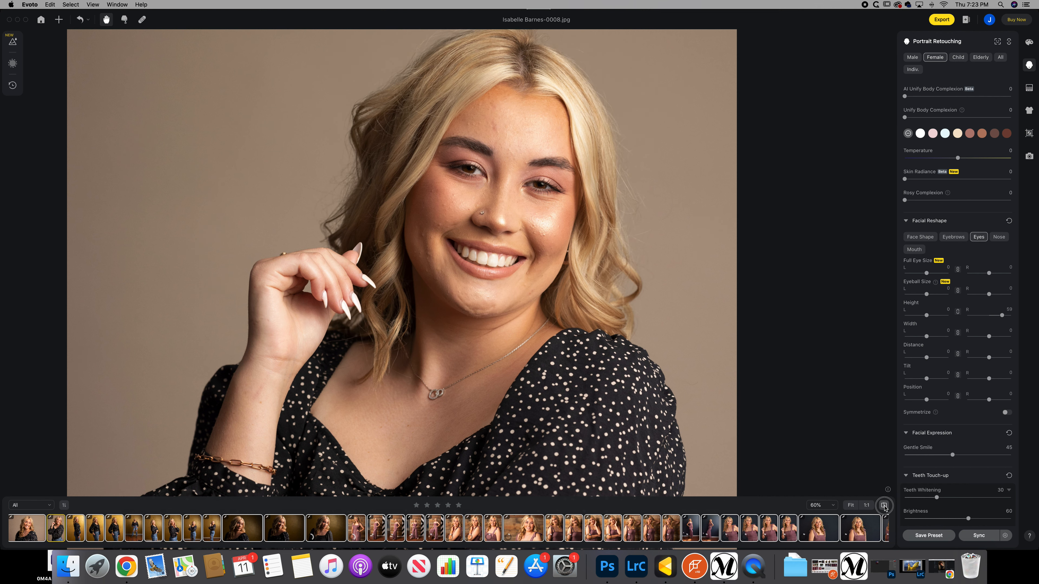
left_click(884, 507)
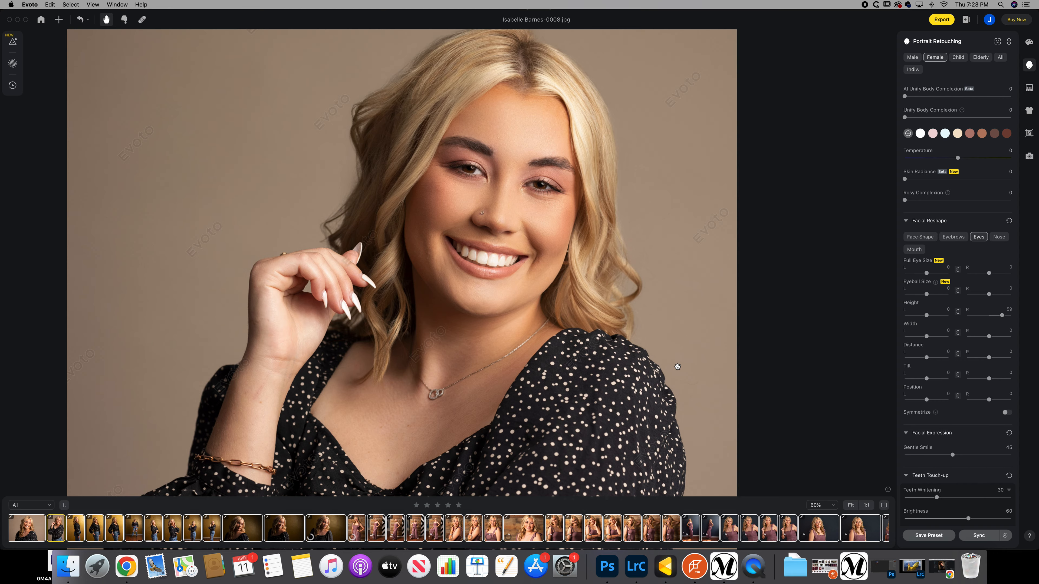
scroll(679, 368, "down", 5)
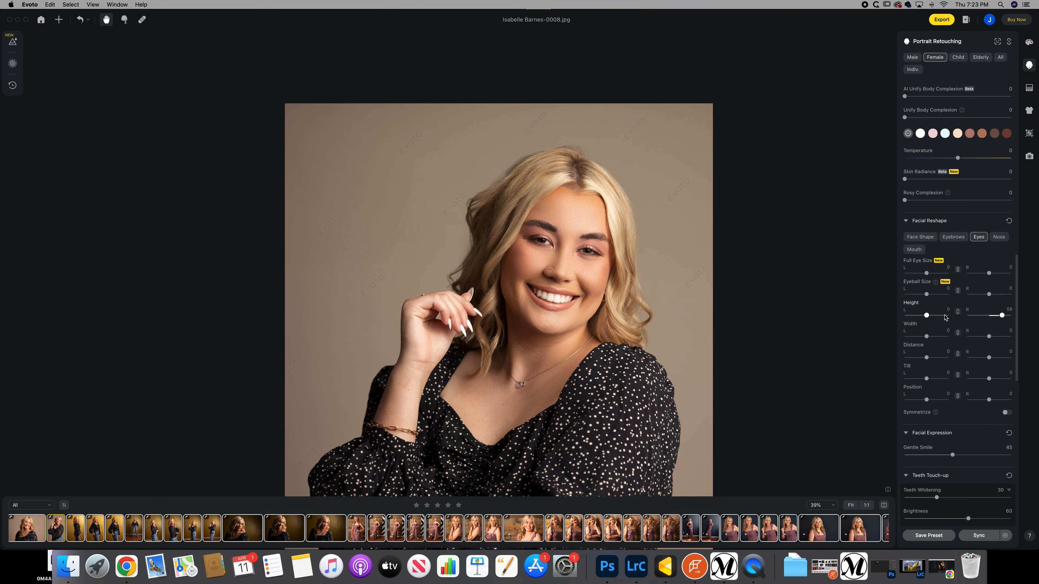
Set the eye height to 41 for the left eye and 74 for the right, and compare with the original.
left_click(956, 315)
left_click_drag(927, 316, 936, 316)
left_click(957, 313)
left_click_drag(998, 315, 1005, 316)
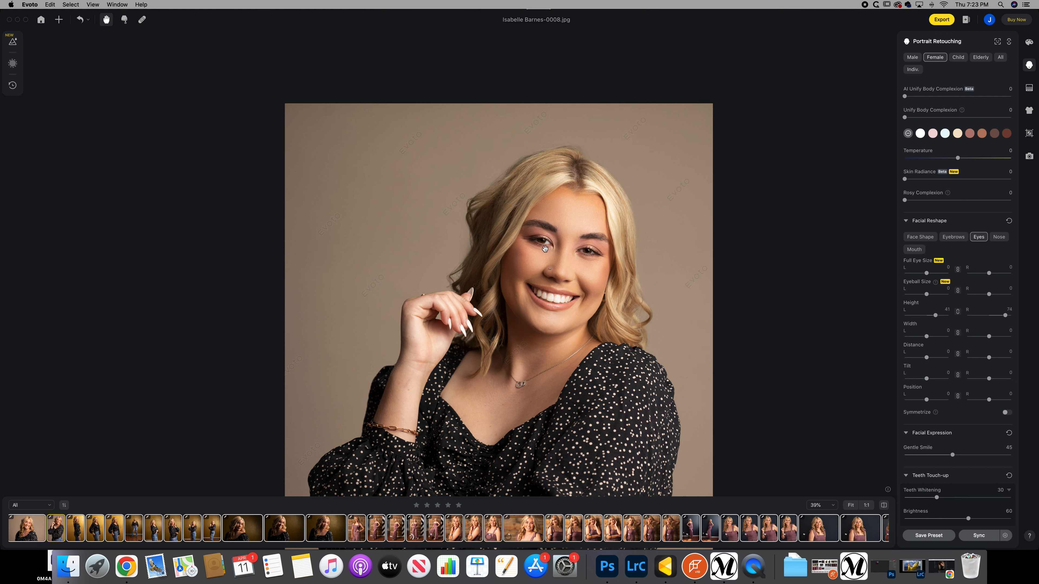
left_click(884, 506)
left_click(884, 506)
left_click(883, 506)
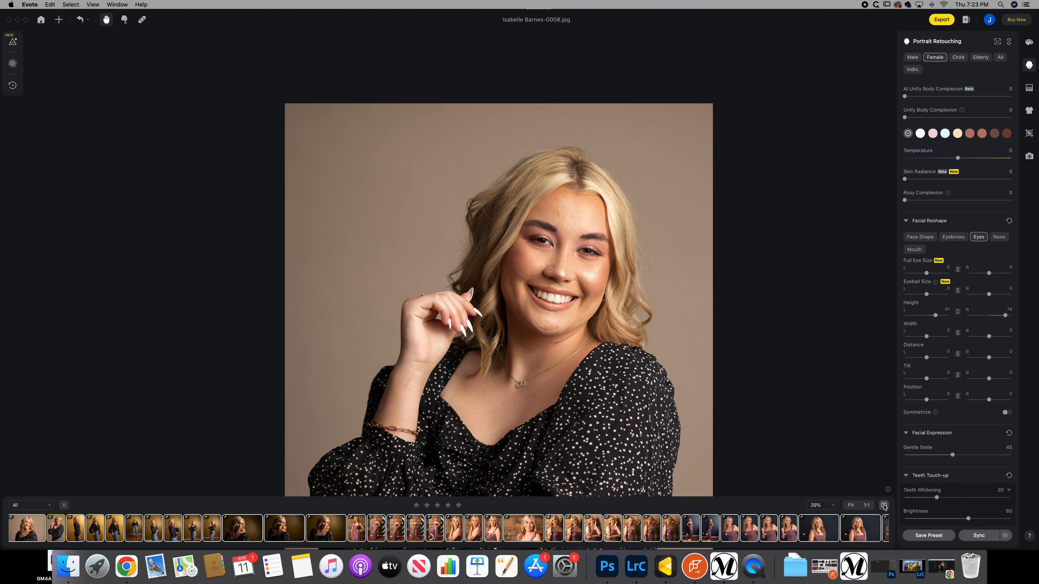
left_click_drag(651, 277, 626, 192)
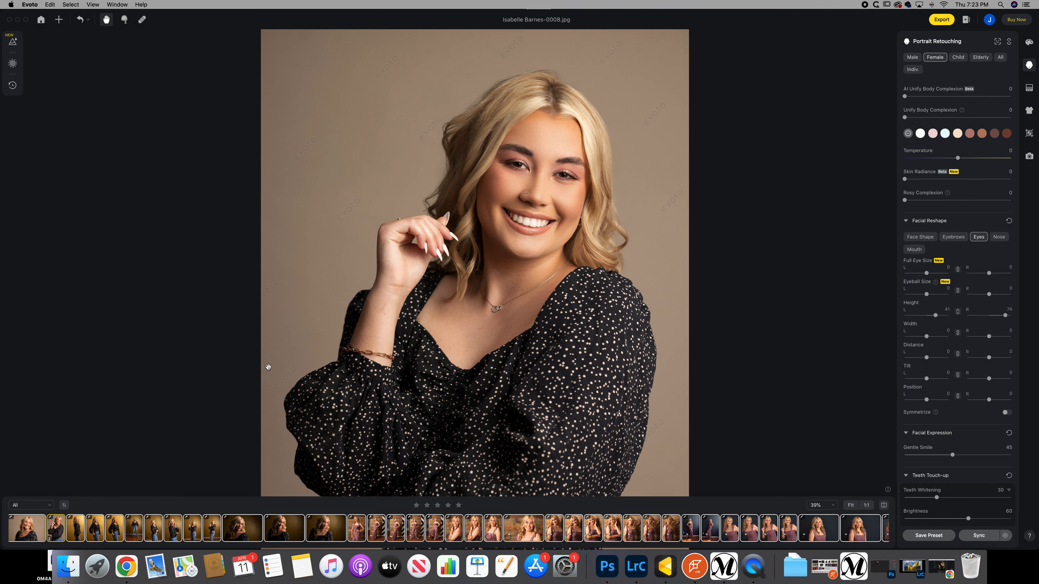
Look through the gold-wall portraits from photo 0009 to the full-length photo 0012.
left_click(78, 530)
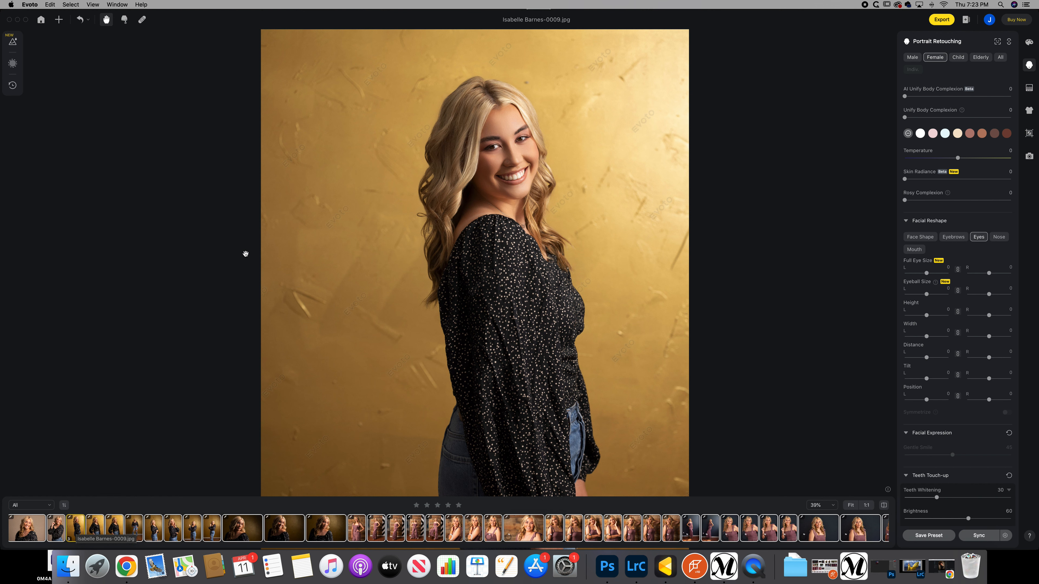
key("Right")
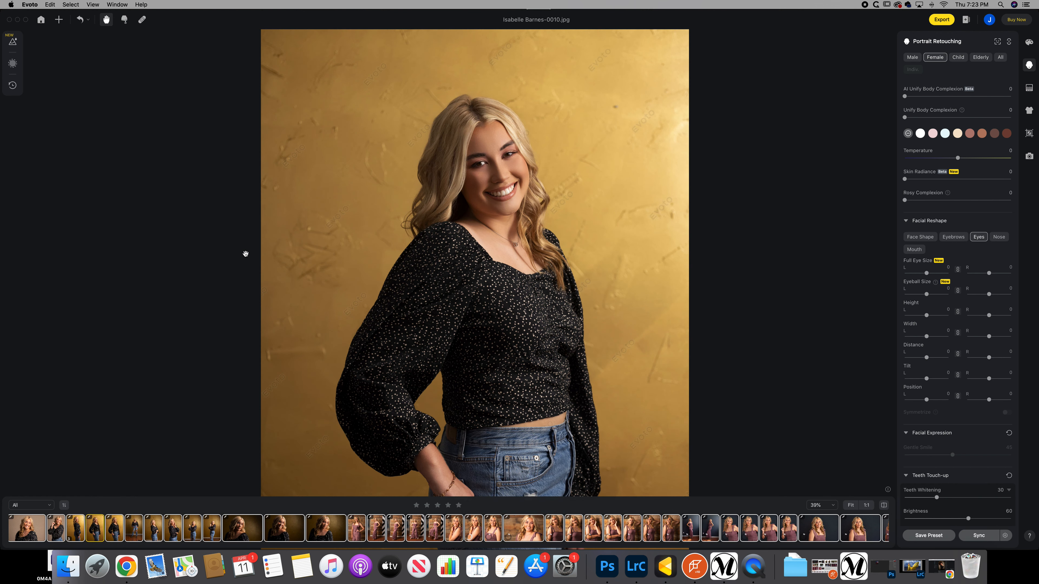
key("Right")
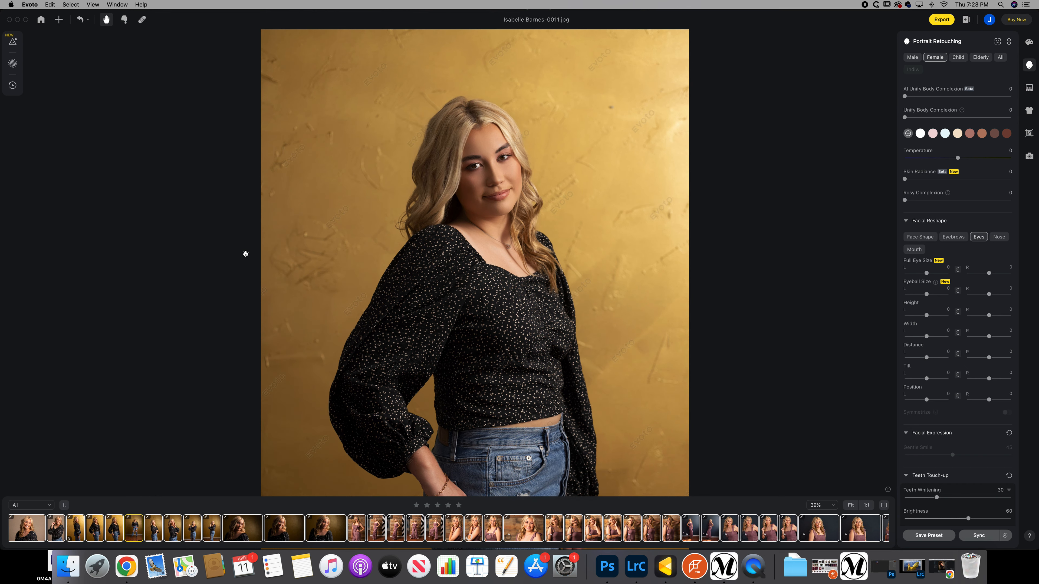
key("Right")
key("Right")
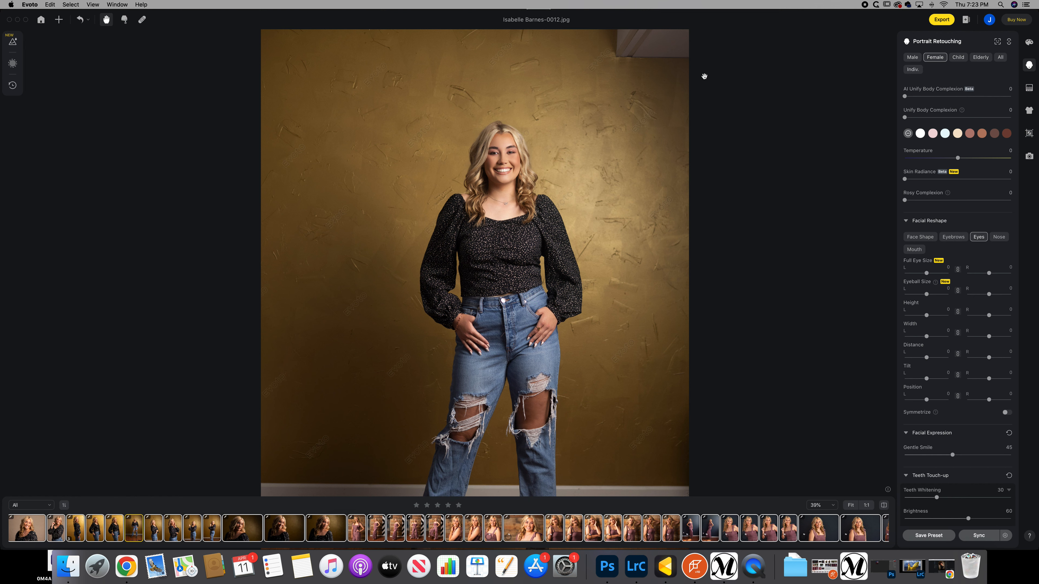
Crop photo 0012 to a 5:7 ratio, placing the frame at the photo's upper edge to exclude the light stand on the floor.
scroll(615, 217, "down", 5)
left_click_drag(593, 123, 594, 129)
scroll(591, 131, "up", 2)
scroll(591, 133, "down", 5)
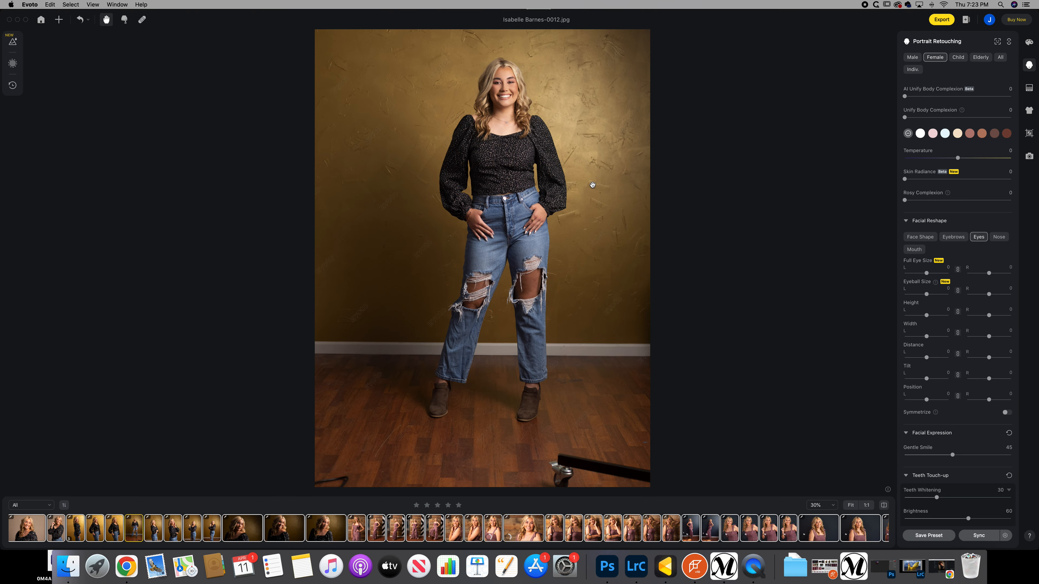
scroll(592, 185, "down", 2)
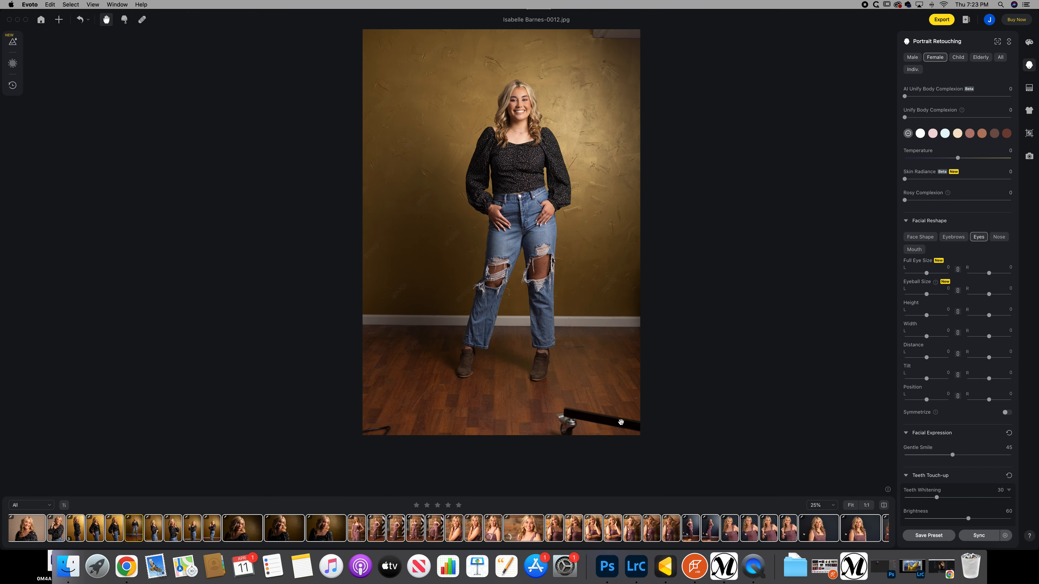
left_click_drag(487, 276, 454, 297)
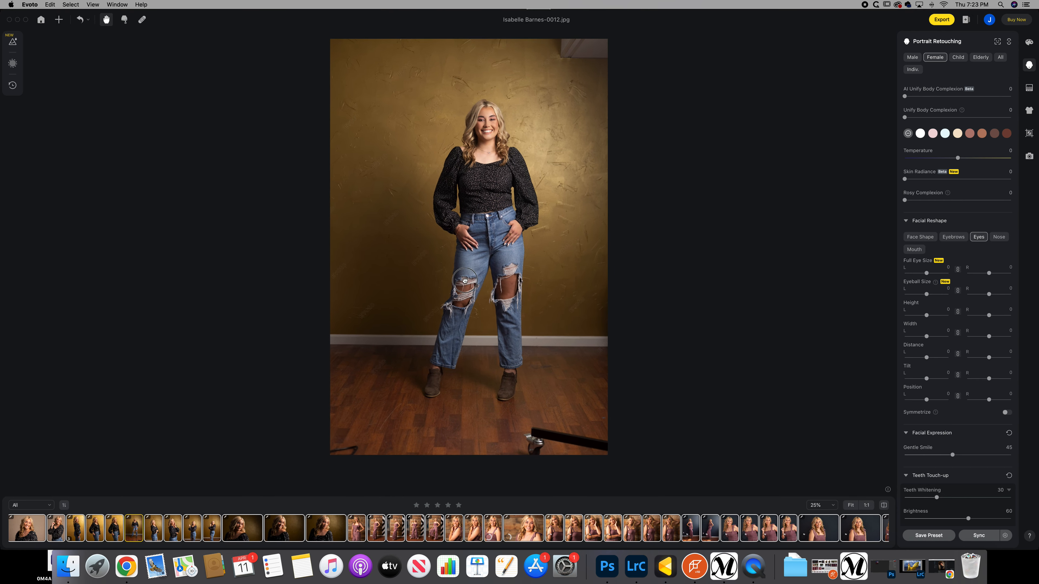
left_click(1030, 134)
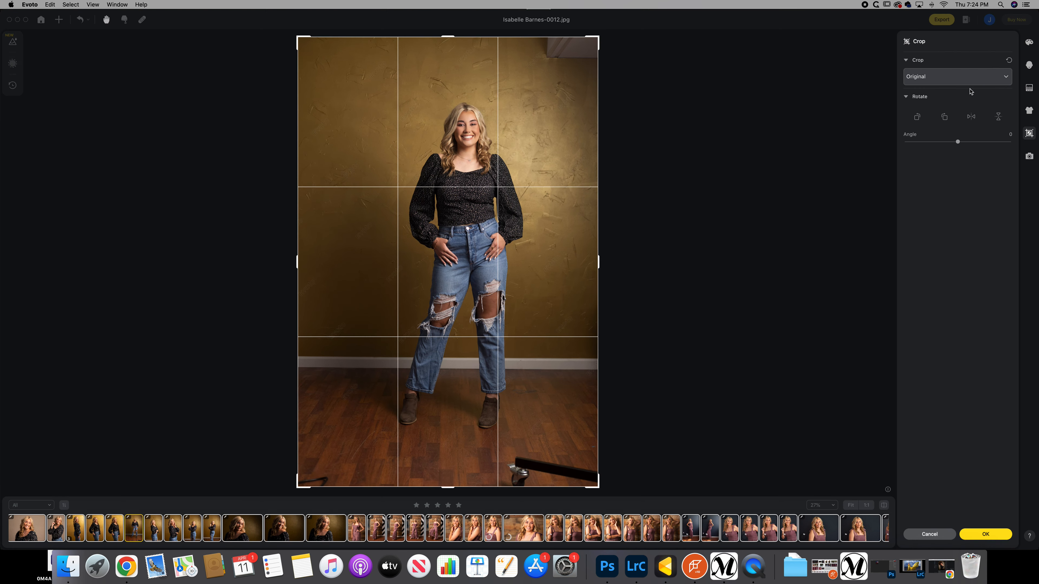
left_click(961, 77)
left_click(952, 181)
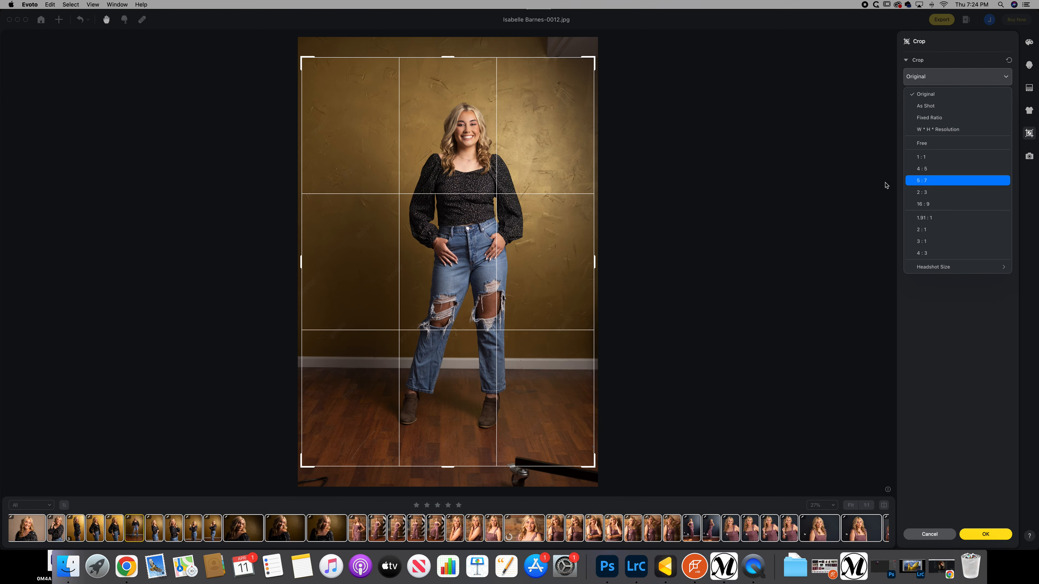
left_click_drag(479, 206, 492, 185)
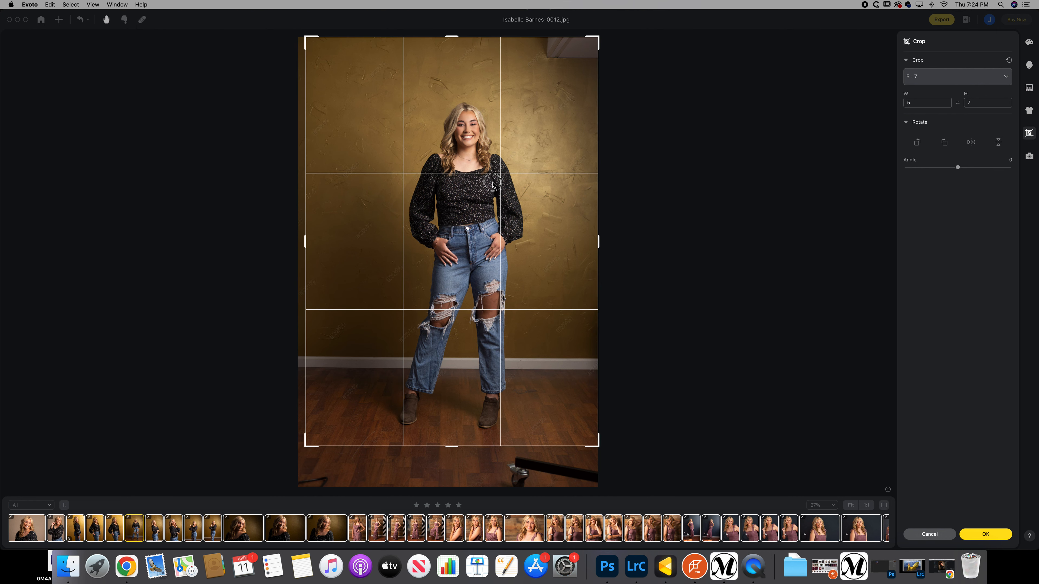
left_click(986, 534)
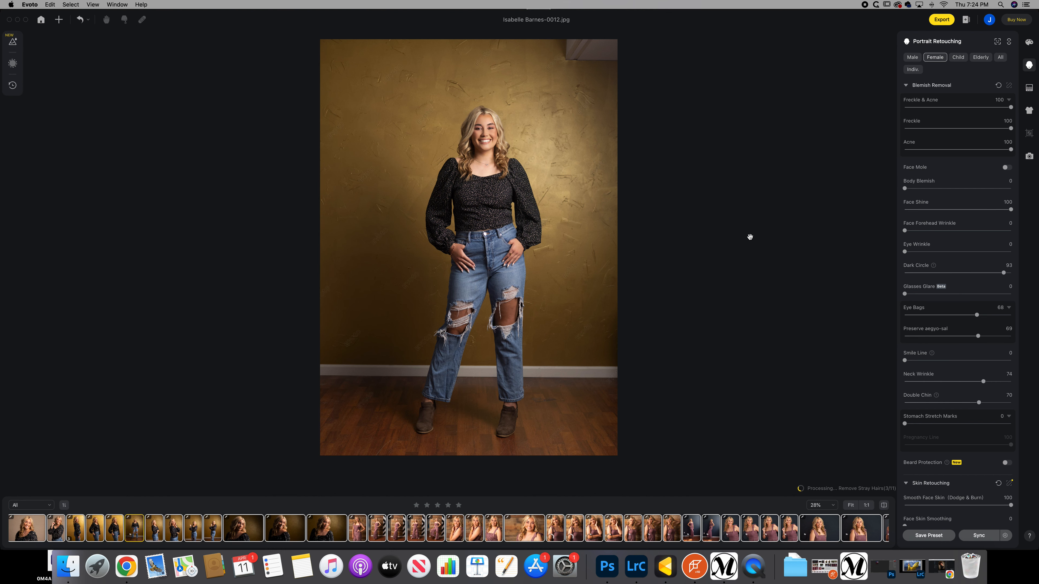
Crop photo 0013 to a 2:3 ratio, tightening the frame around the subject from just above the head to the thighs.
key("Right")
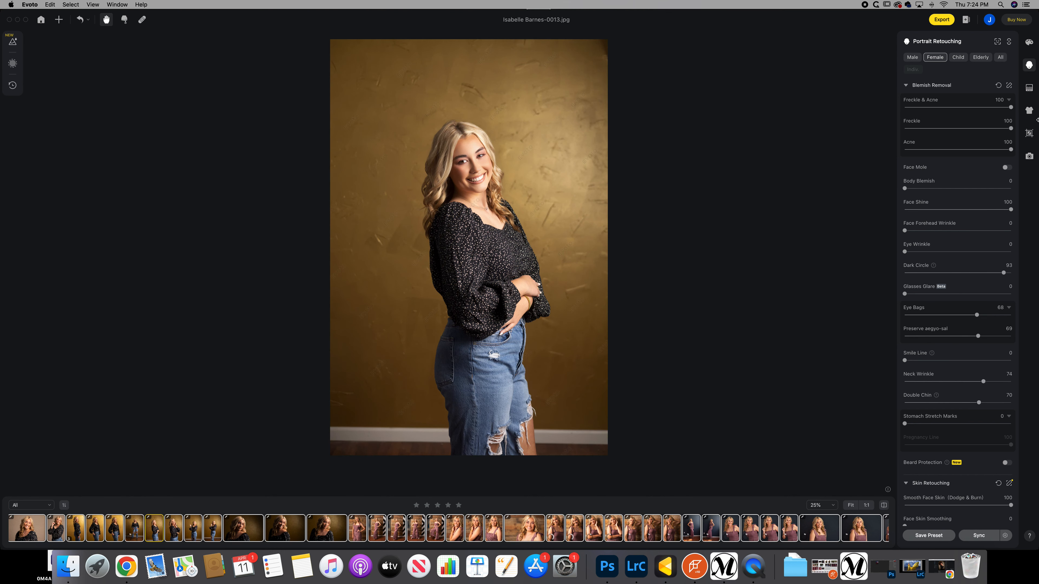
left_click(1029, 133)
left_click(994, 78)
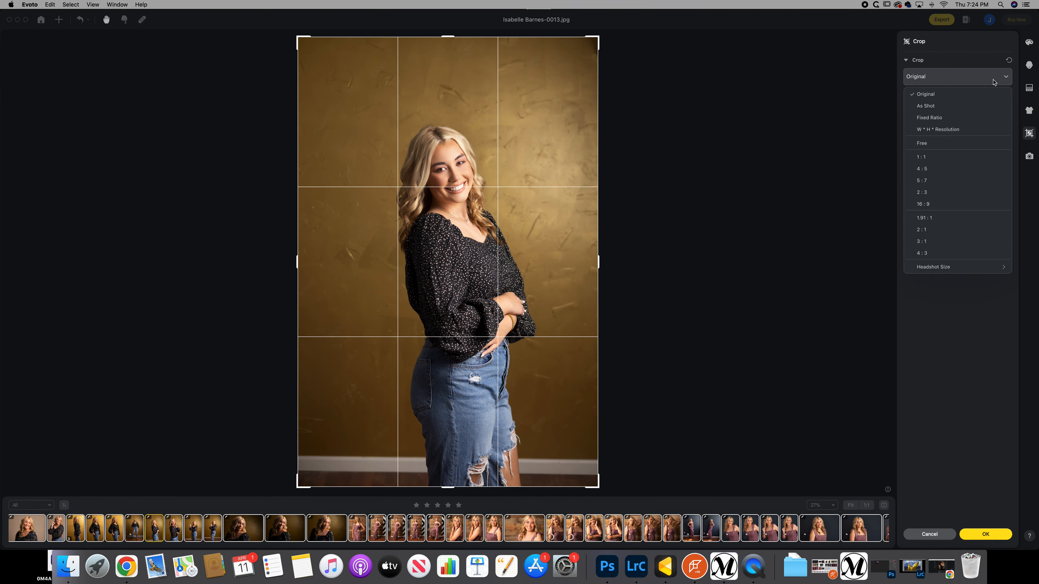
left_click(947, 192)
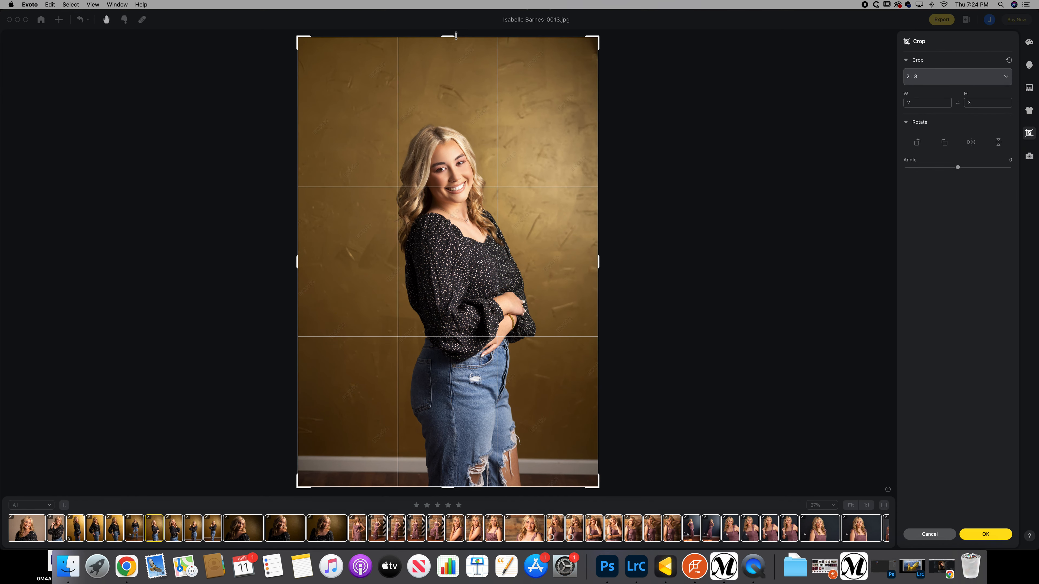
left_click_drag(456, 36, 454, 95)
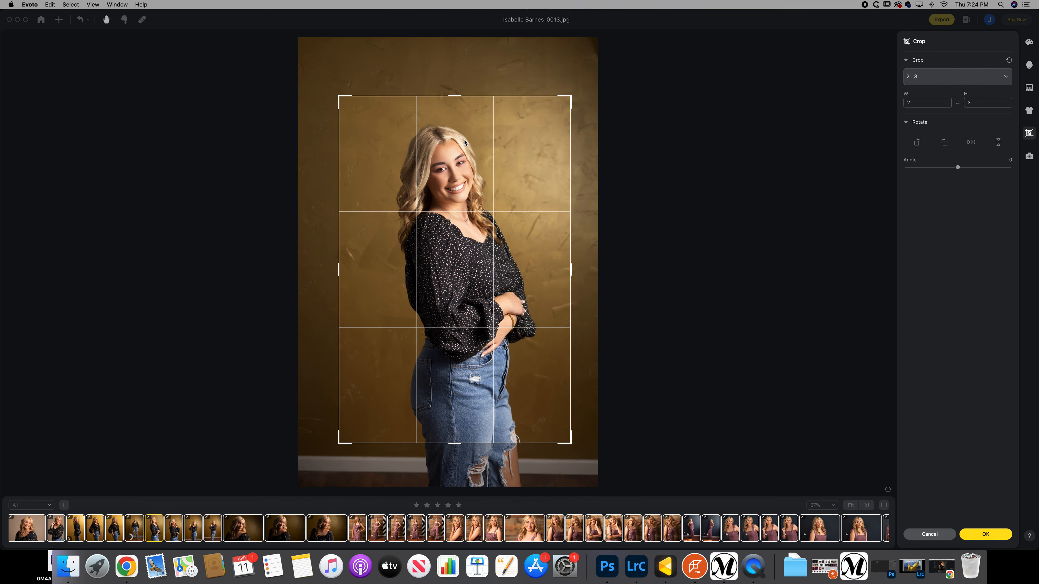
left_click(979, 535)
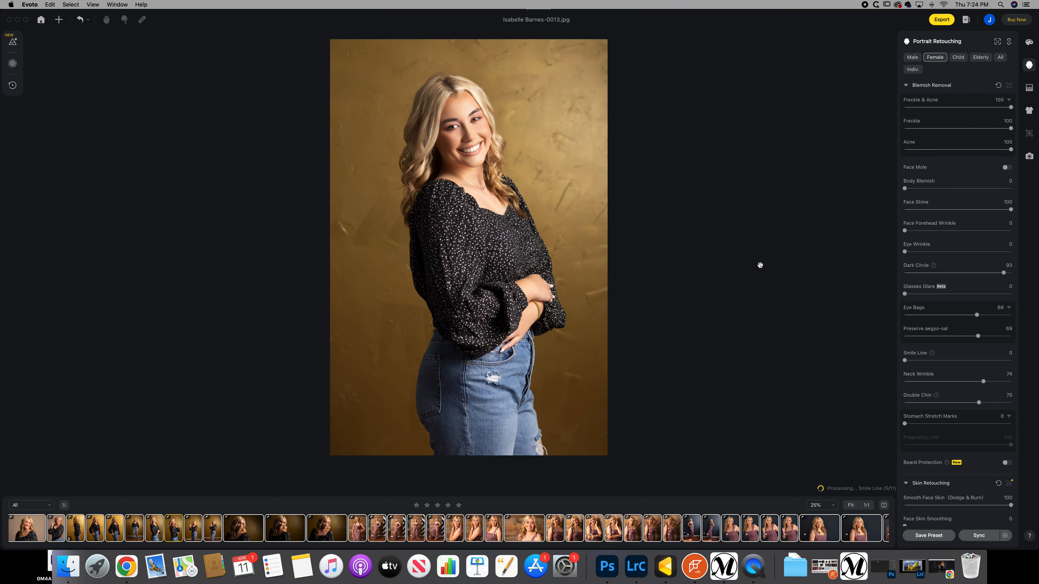
Crop photo 0015 tightly from above the head to the knees at the fixed original ratio and straighten it by -0.89.
key("Right")
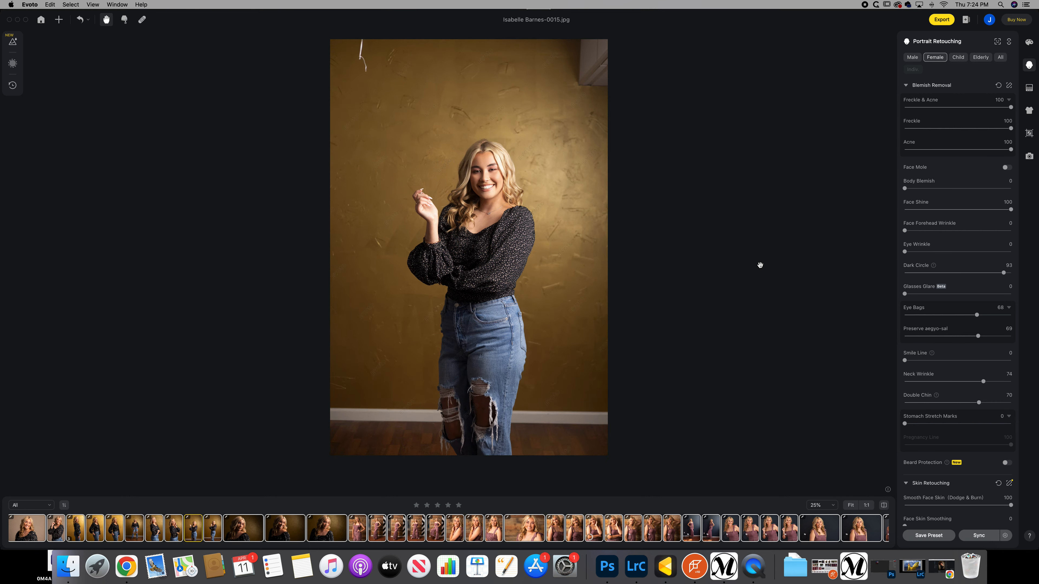
left_click(1029, 133)
left_click_drag(439, 36, 495, 124)
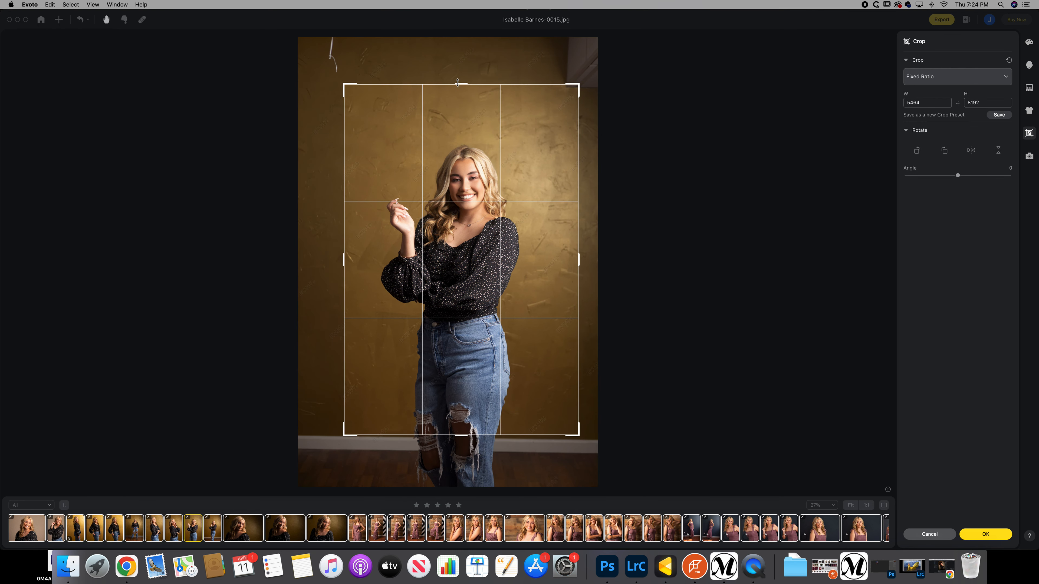
left_click_drag(457, 82, 460, 110)
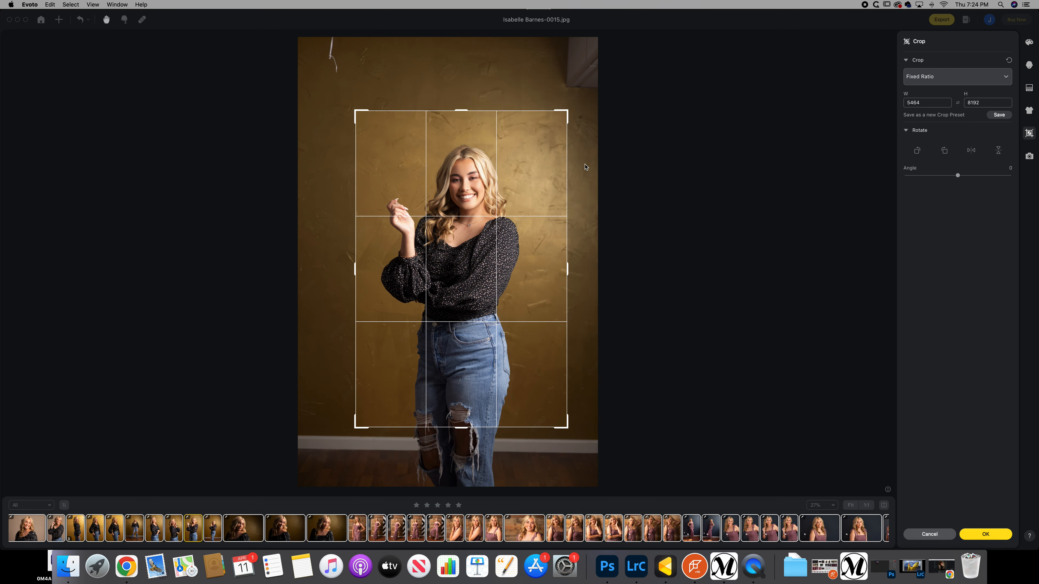
left_click_drag(574, 161, 574, 164)
left_click_drag(956, 175, 956, 176)
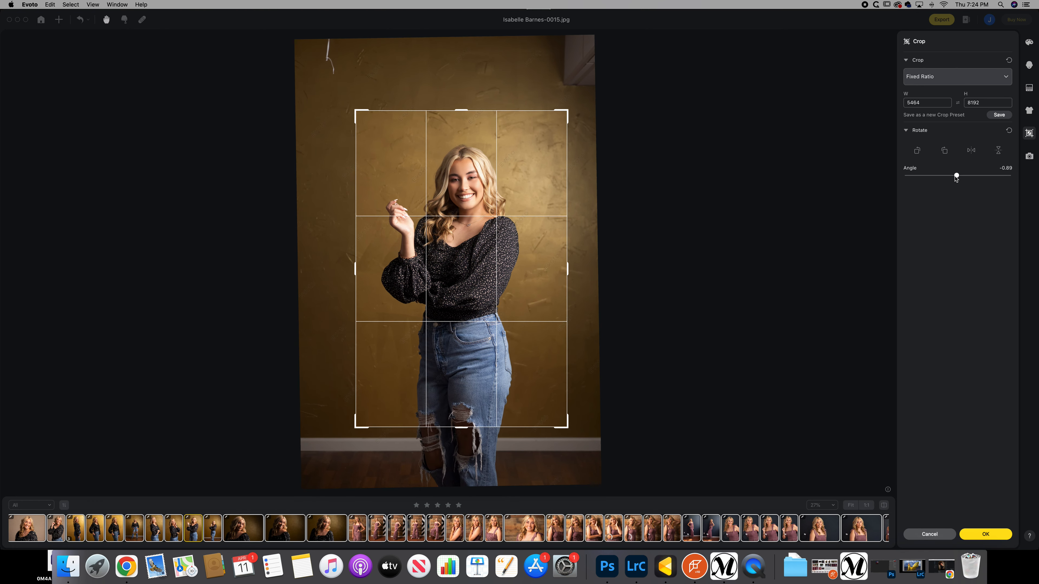
left_click(983, 534)
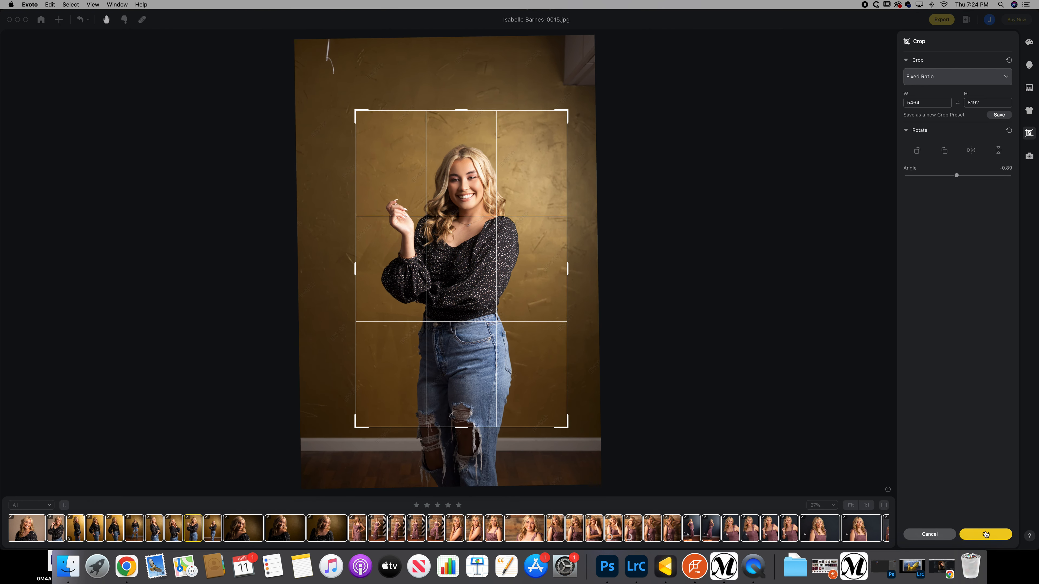
Apply the Matte skin texture to photo 0015.
key("Right")
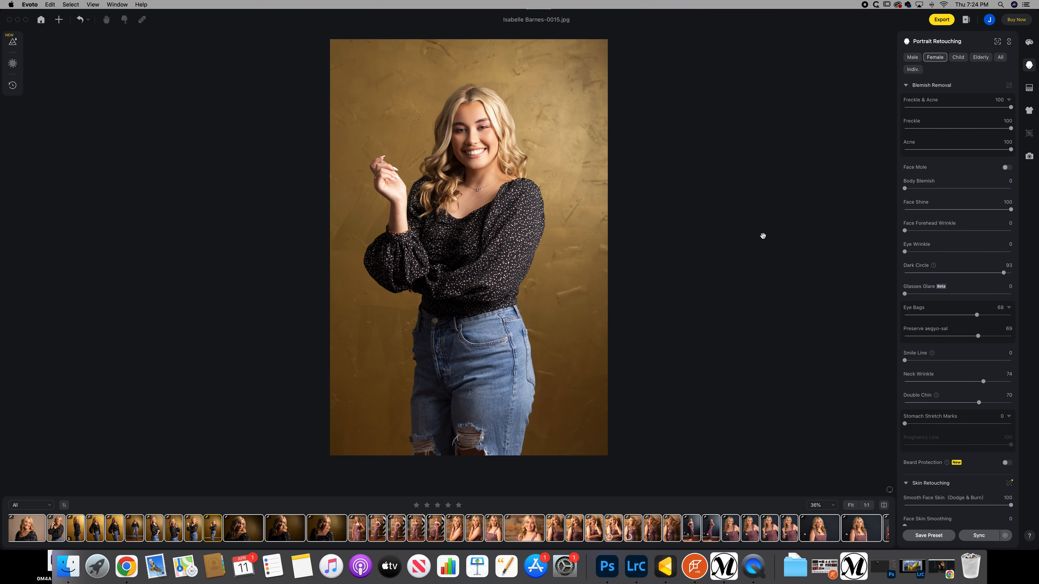
key("Left")
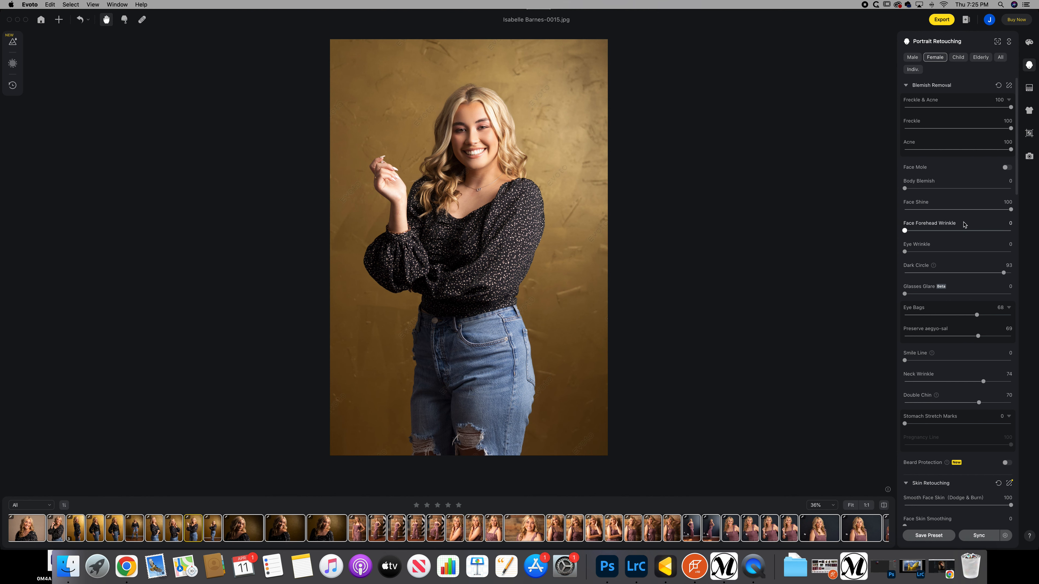
scroll(976, 238, "down", 15)
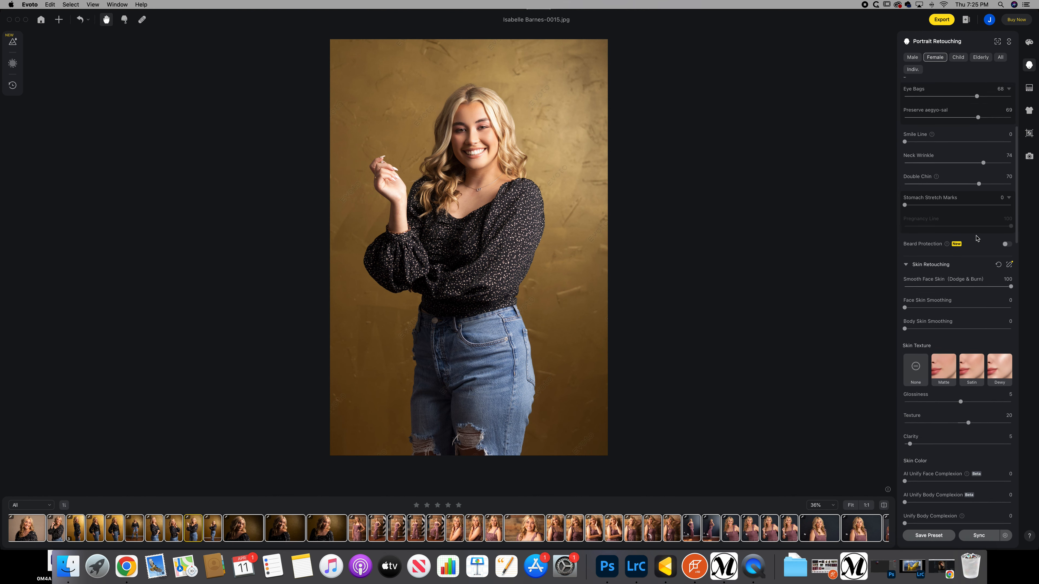
left_click(941, 134)
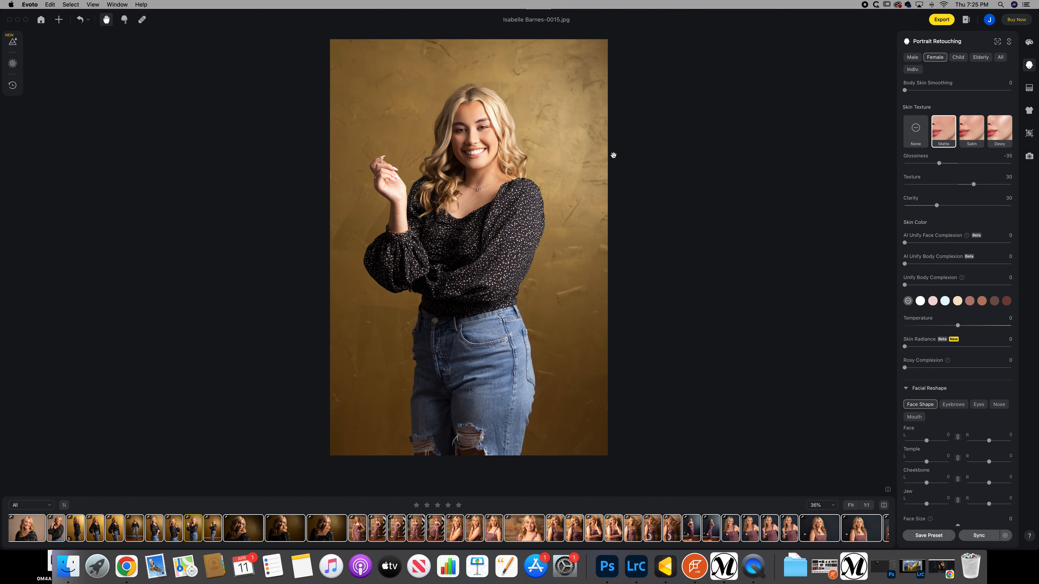
Add a local color adjustment for all persons in photo 0015 with Shadow set to 56.
scroll(948, 260, "up", 3)
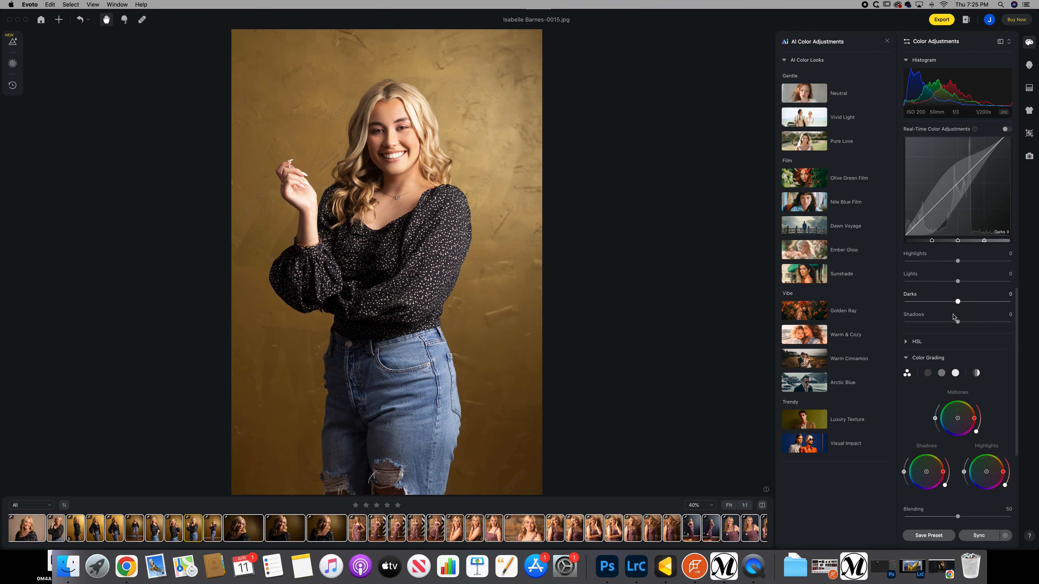
scroll(948, 350, "up", 10)
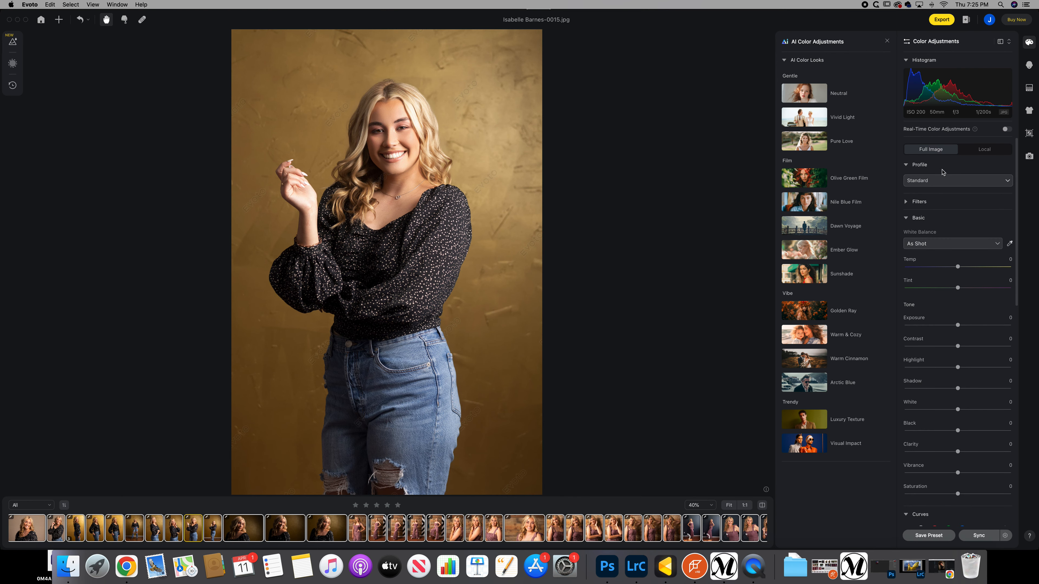
left_click(974, 150)
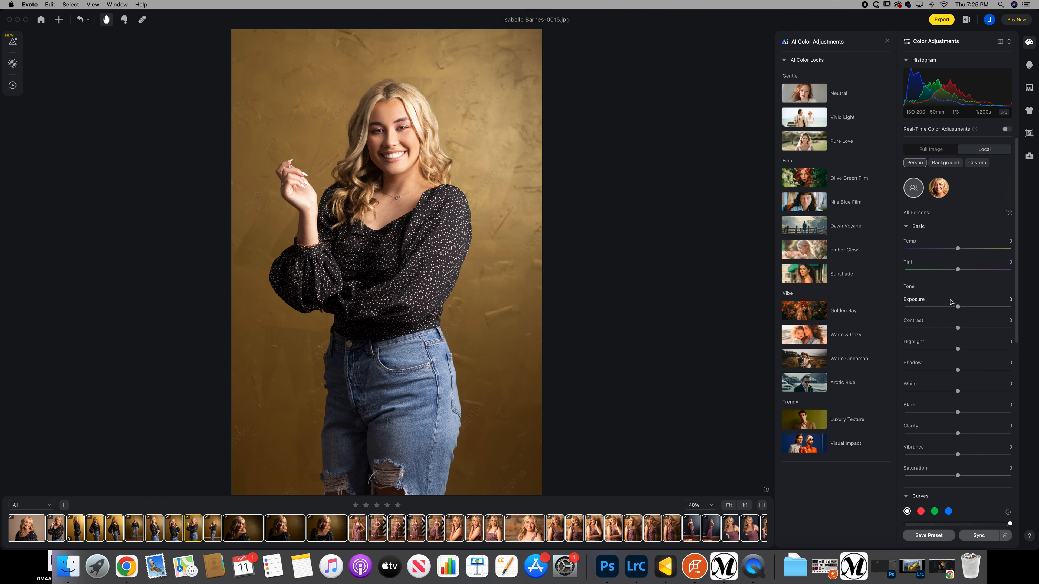
left_click_drag(958, 369, 987, 370)
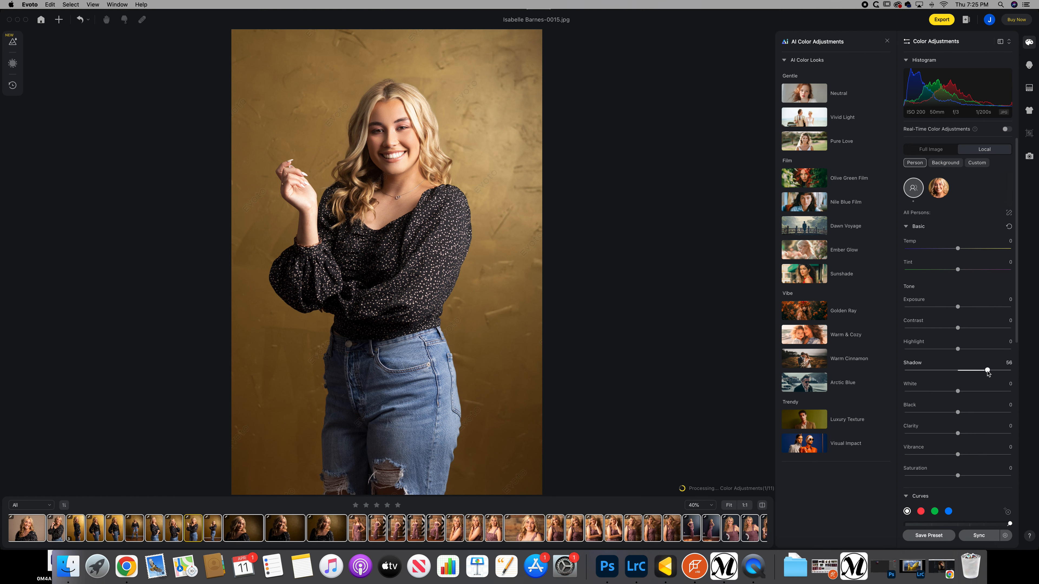
Set the local Shadow to 51 and Highlight to -11 for all persons in photo 0015, and compare before and after.
left_click_drag(988, 371, 1000, 371)
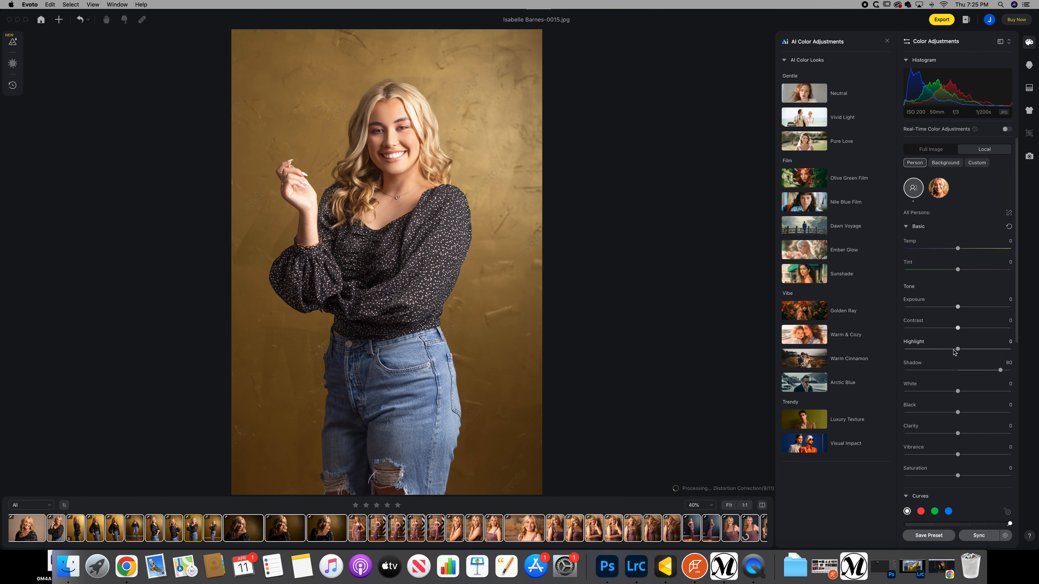
left_click_drag(999, 370, 951, 350)
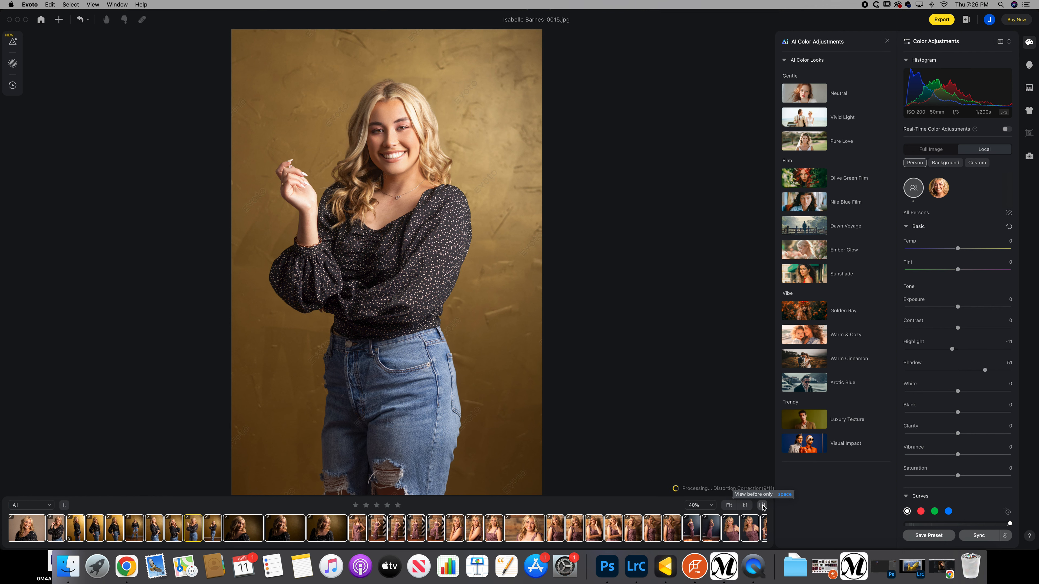
left_click(762, 505)
left_click(762, 506)
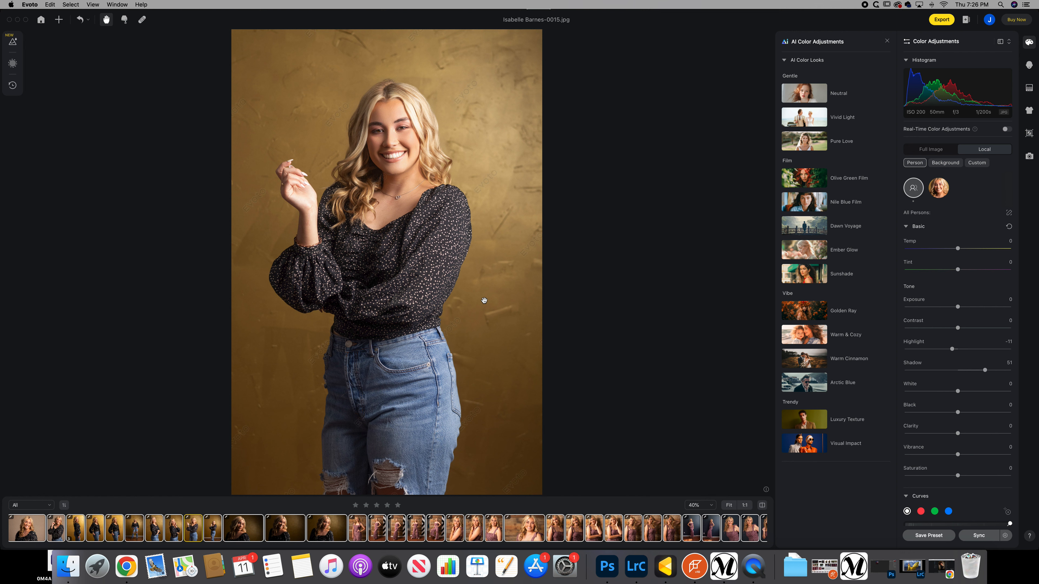
left_click(762, 505)
left_click(762, 506)
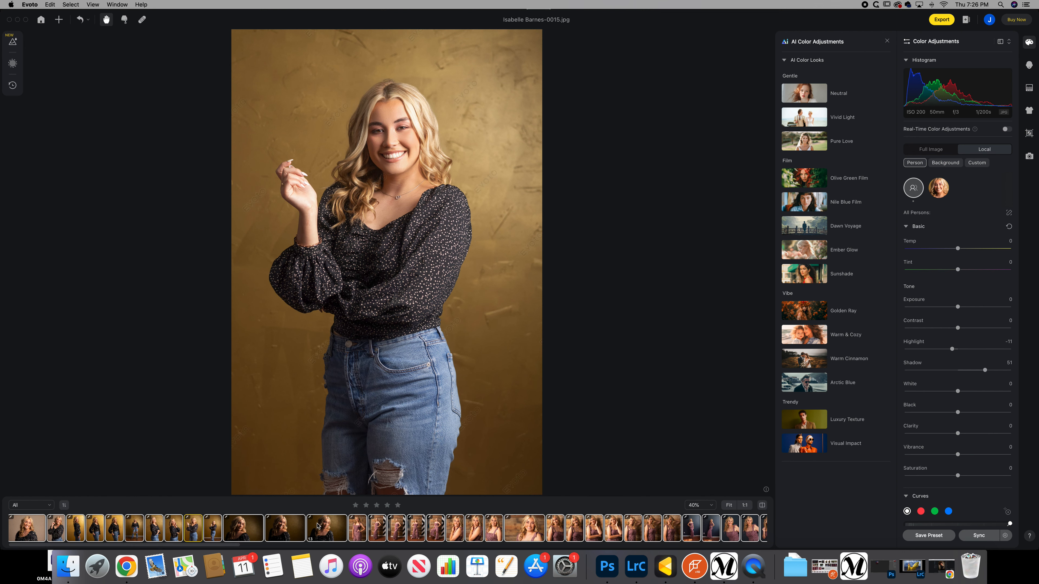
Review photos 0016 to 0019, examining the facial retouching in photo 0017 up close.
key("Right")
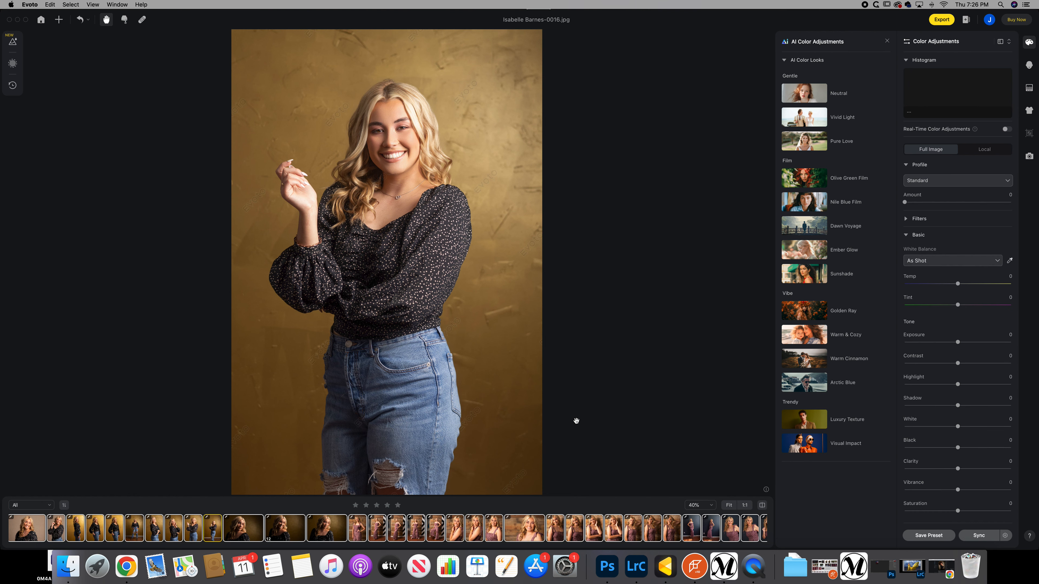
key("Right")
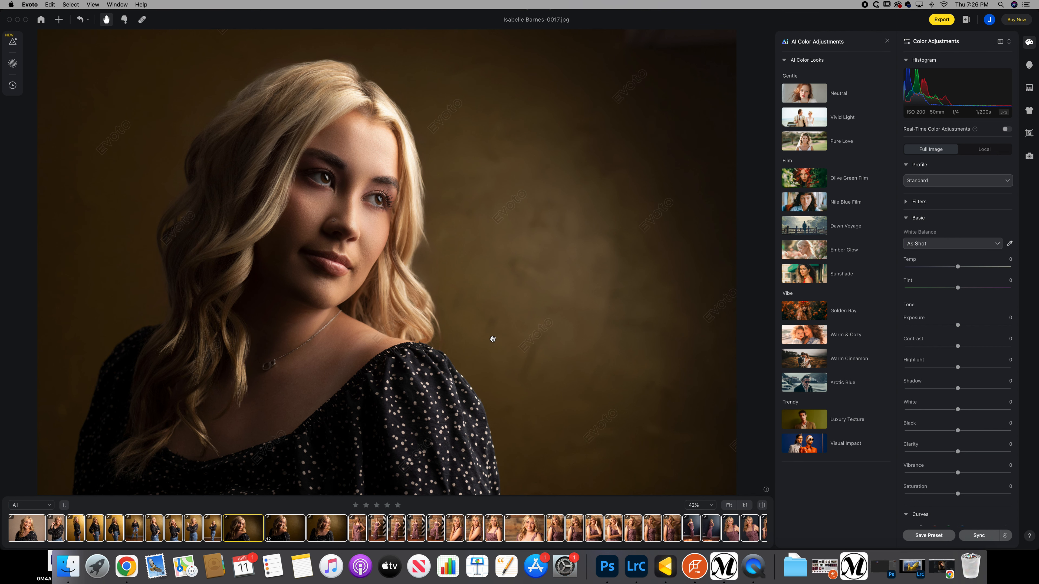
scroll(330, 223, "up", 2)
left_click_drag(333, 227, 438, 289)
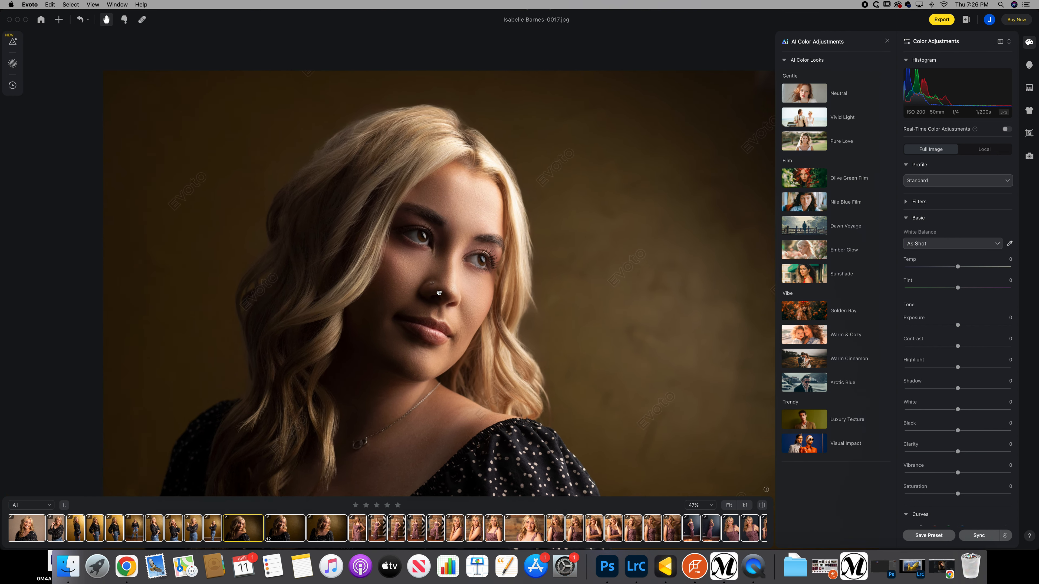
scroll(438, 288, "up", 2)
scroll(437, 288, "up", 5)
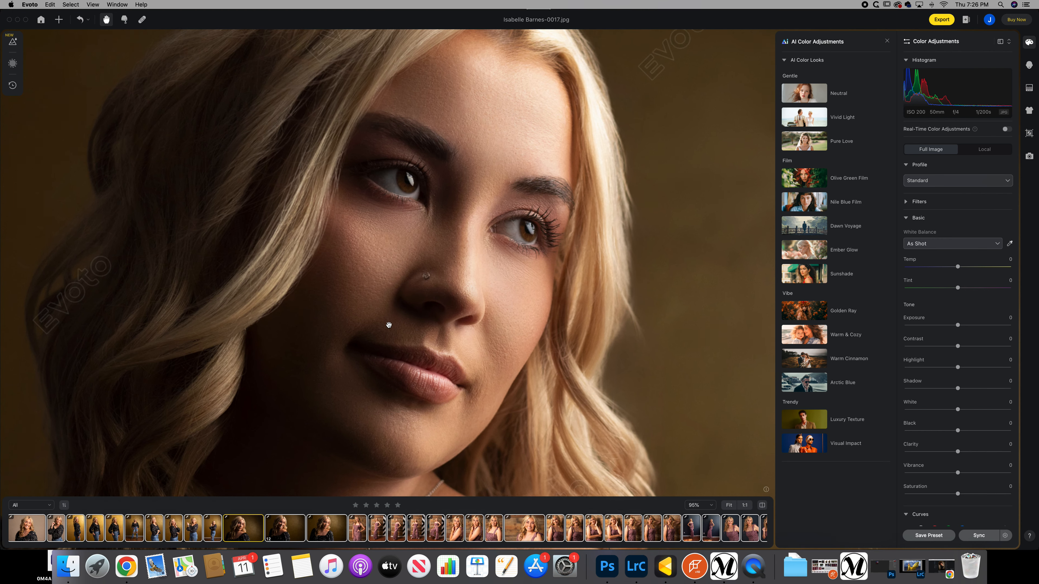
scroll(389, 324, "down", 6)
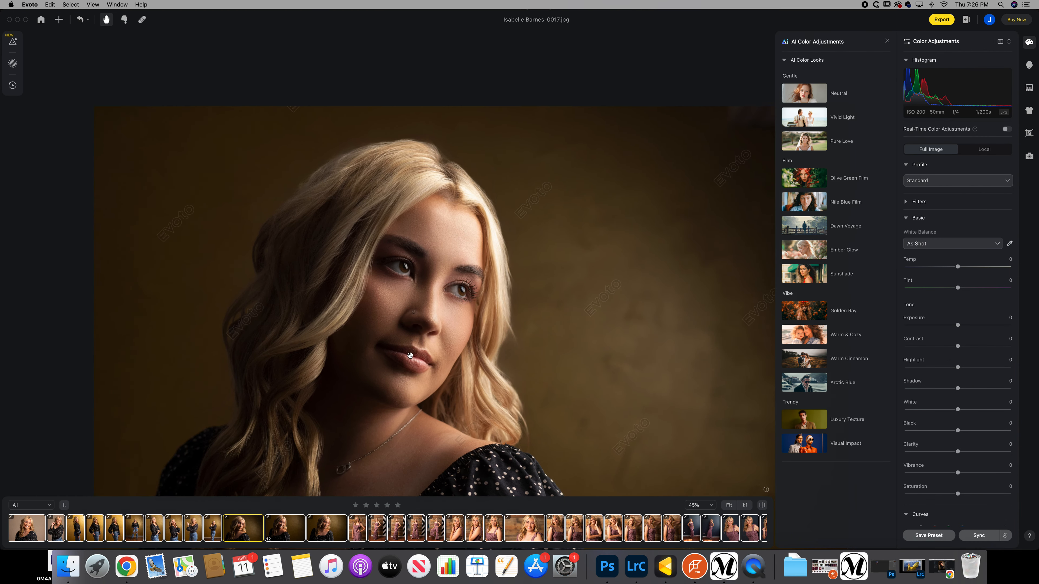
scroll(409, 355, "down", 3)
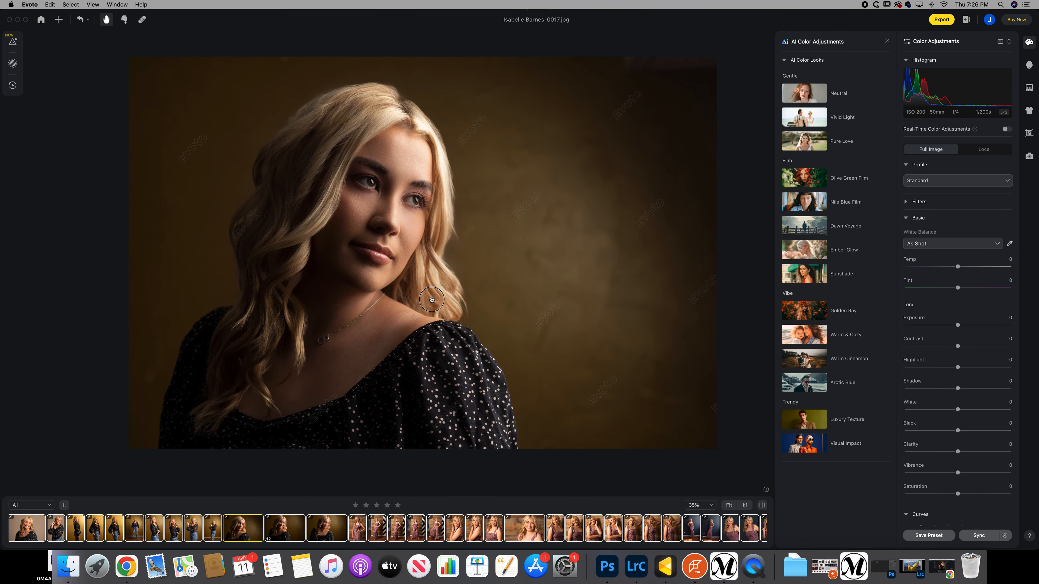
key("Right")
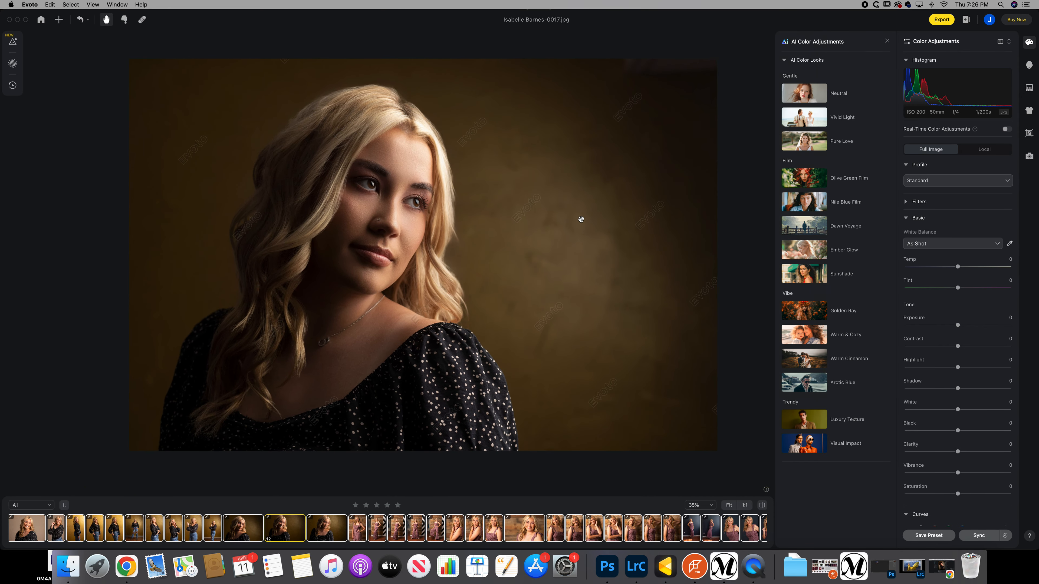
key("Right")
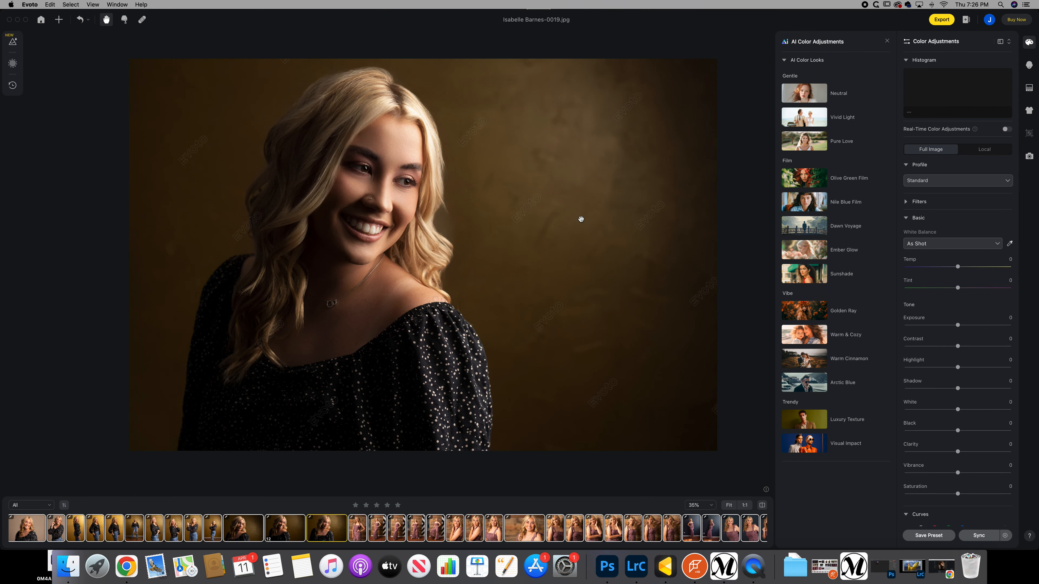
Set De-wrinkle Clothing to 100 on photo 0020 and compare the outfit before and after.
key("Right")
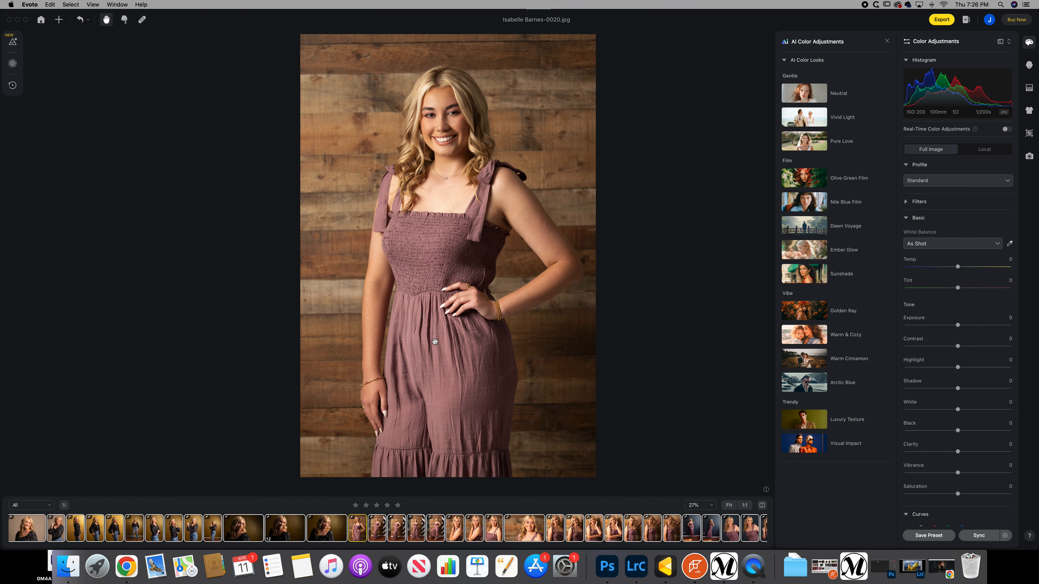
left_click(1029, 110)
left_click(905, 81)
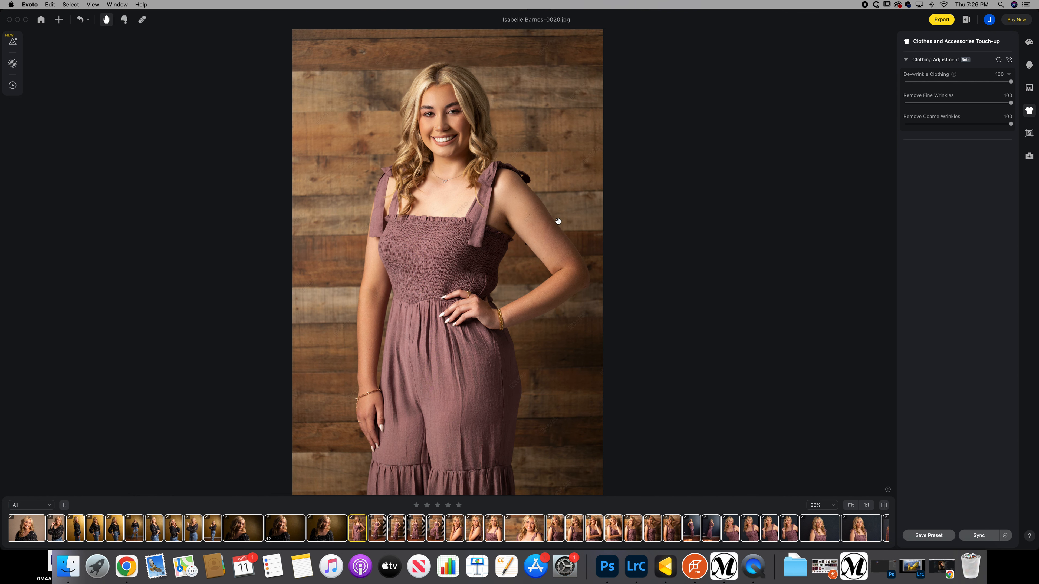
scroll(561, 232, "down", 3)
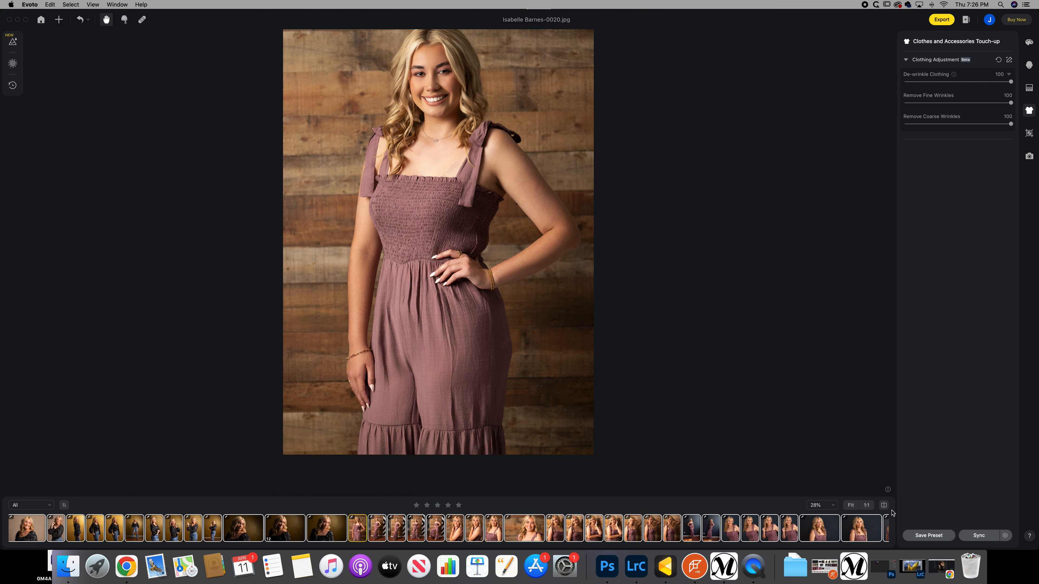
left_click(883, 505)
left_click(883, 505)
left_click(883, 505)
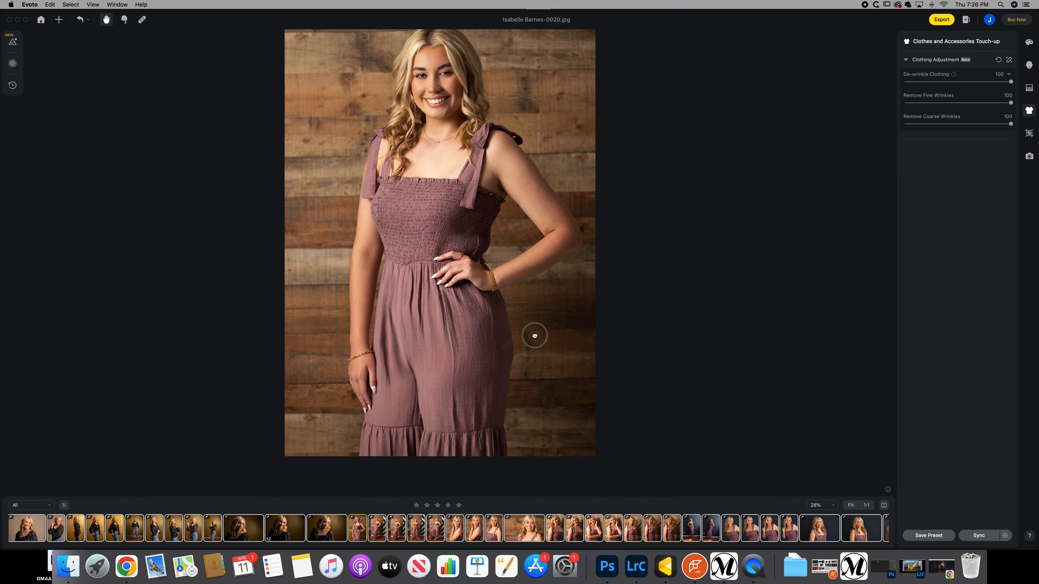
left_click_drag(531, 332, 542, 346)
Clear the photo selection and sync photo 0020's clothing adjustment to all photos from it through the last studio shot before the outdoor series.
key("Right")
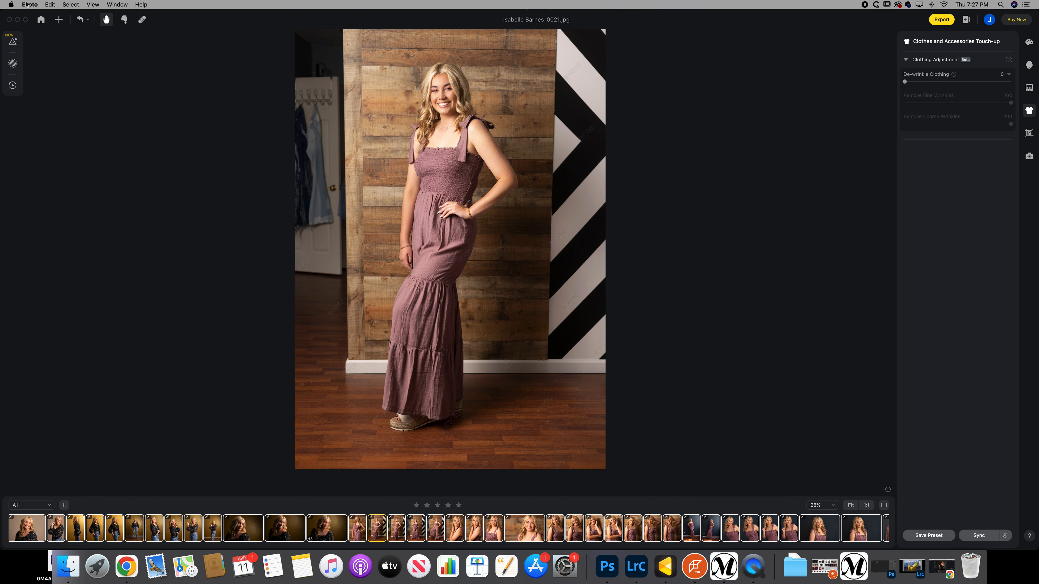
left_click(71, 4)
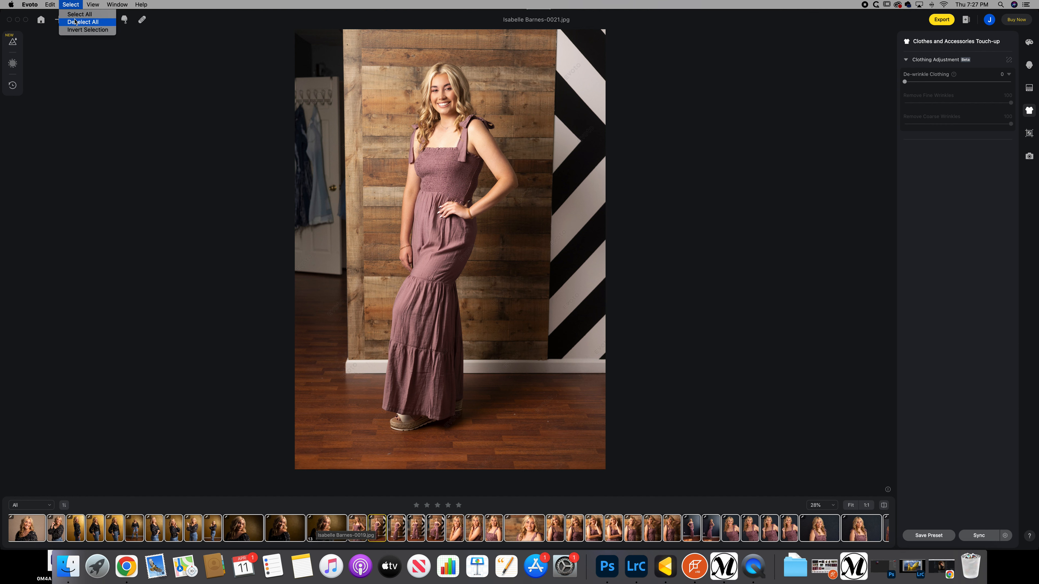
left_click(83, 22)
left_click(362, 533)
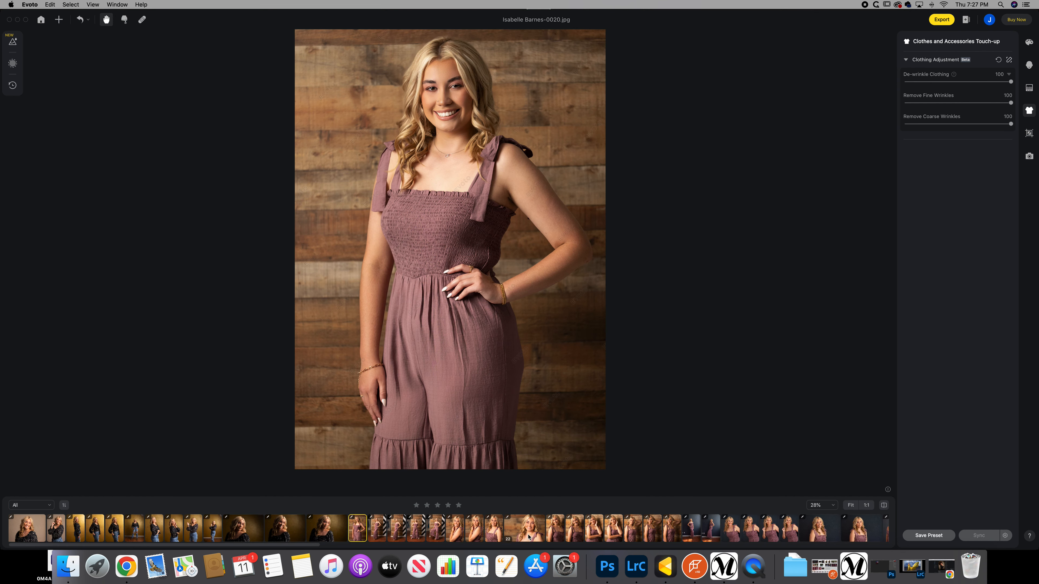
scroll(784, 531, "right", 10)
left_click(555, 534, "shift")
left_click(979, 535)
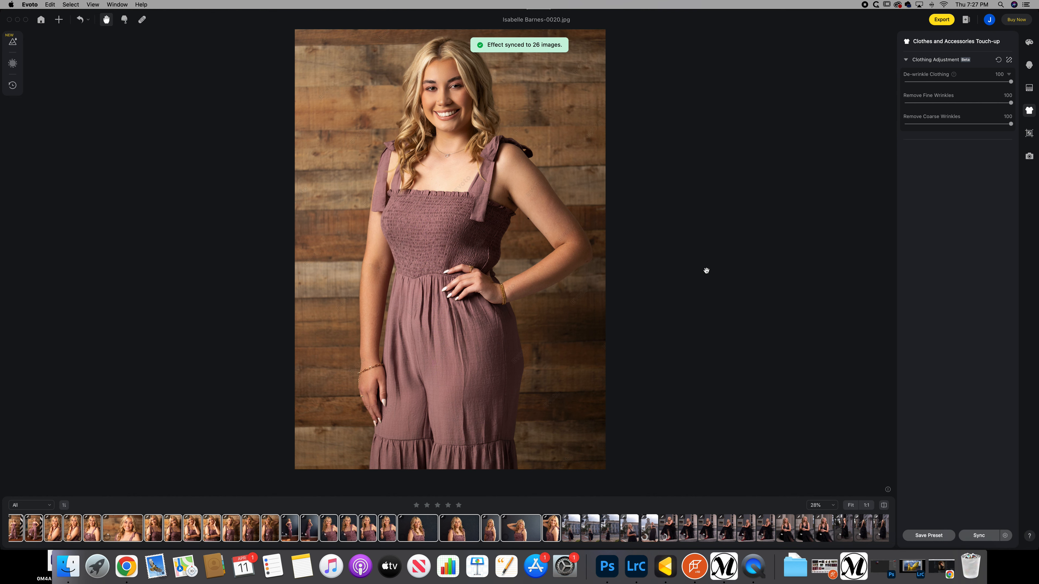
scroll(245, 527, "left", 10)
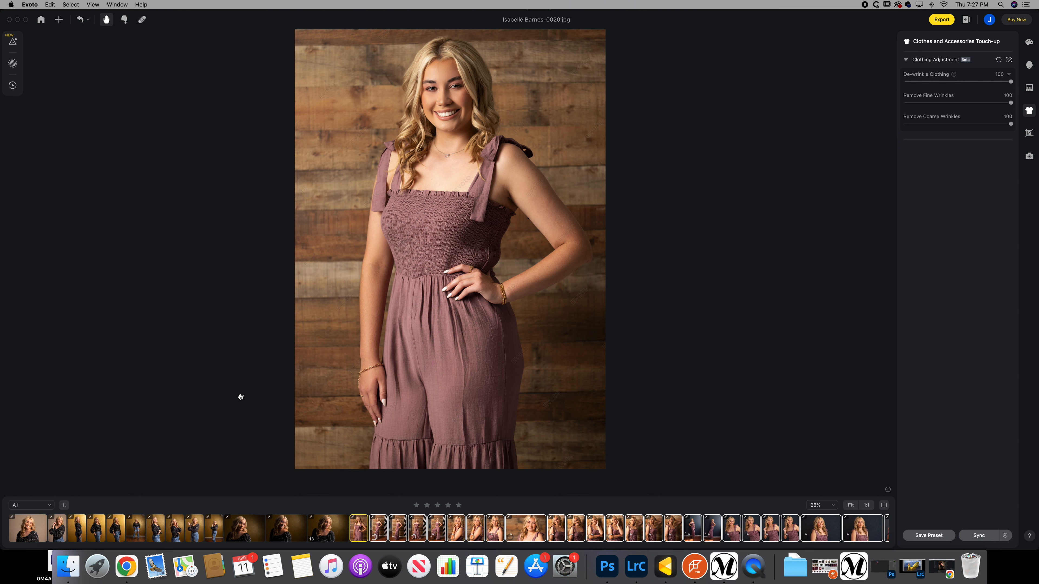
Crop photo 0021 to a 2:3 ratio, tightening the frame above the head and below the feet, and straighten it by -1.12.
key("Right")
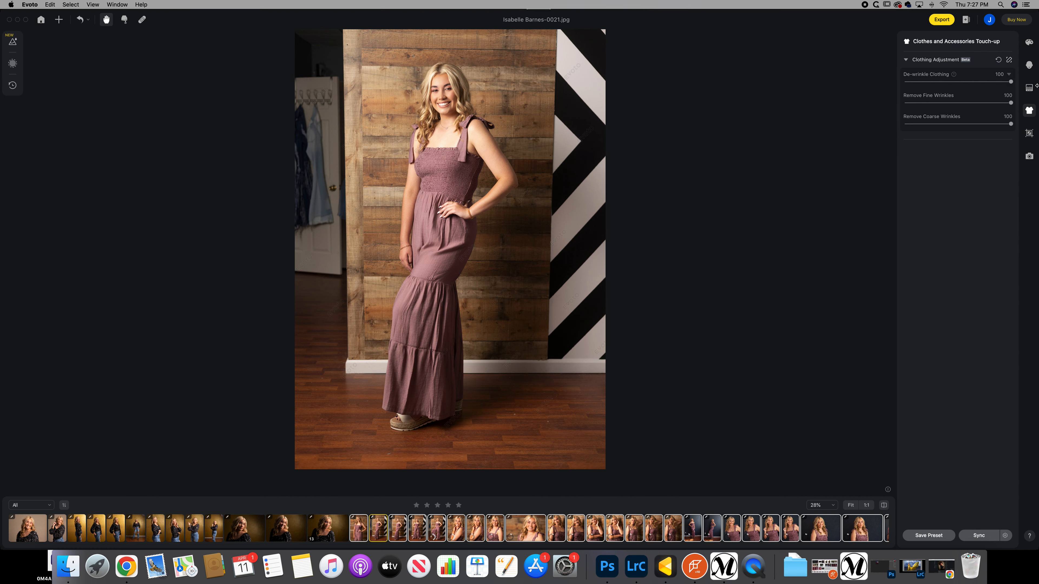
left_click(1029, 133)
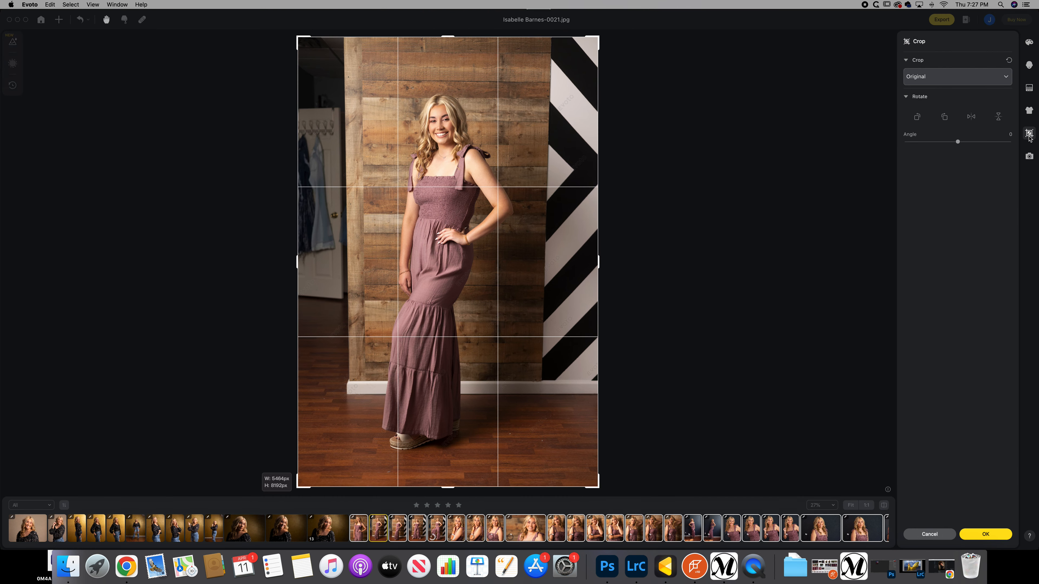
left_click(990, 77)
left_click(986, 192)
left_click_drag(440, 490, 441, 454)
left_click_drag(452, 35, 446, 68)
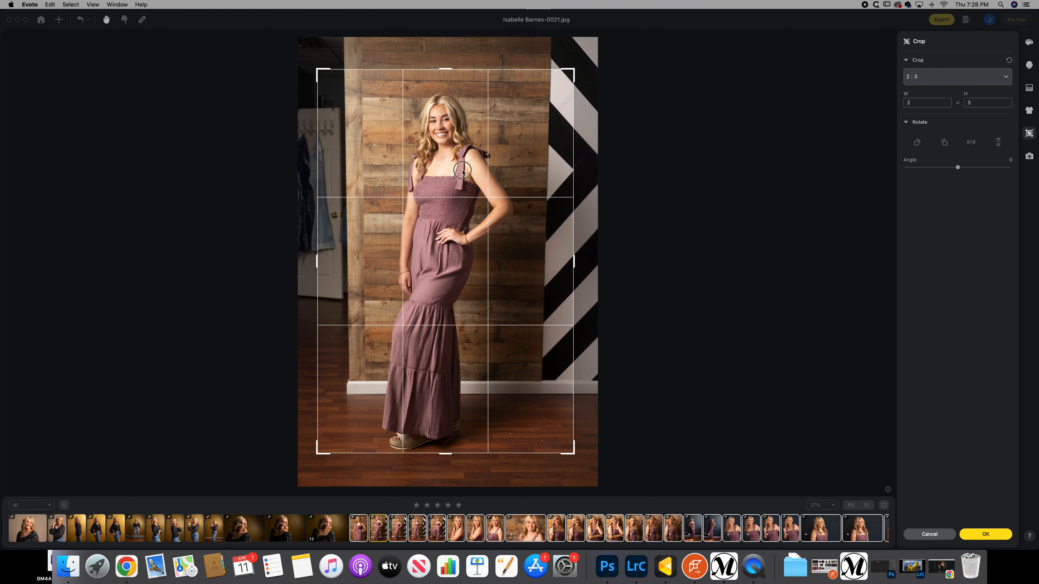
left_click_drag(596, 204, 595, 209)
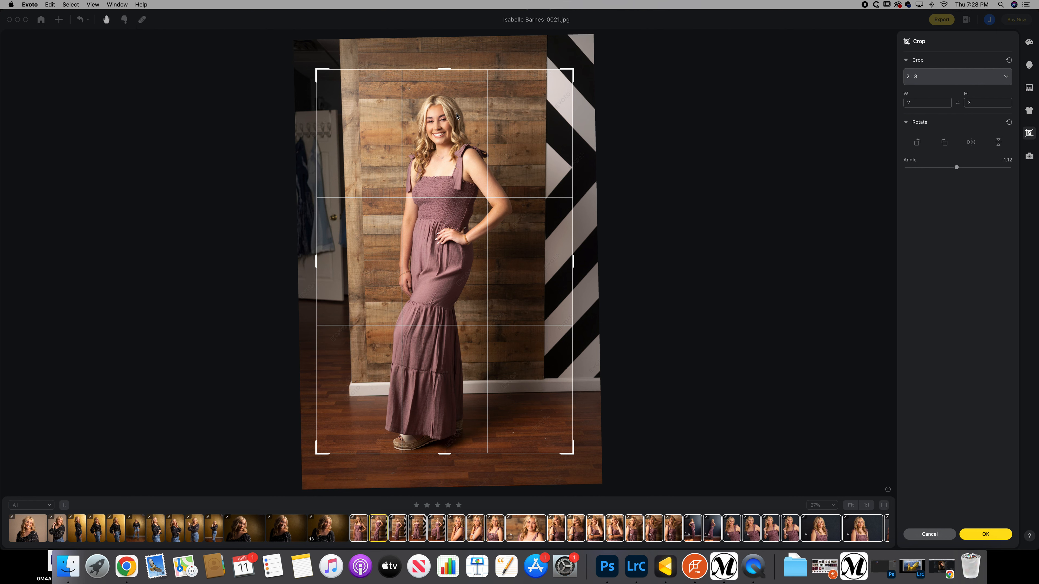
left_click_drag(447, 79, 445, 71)
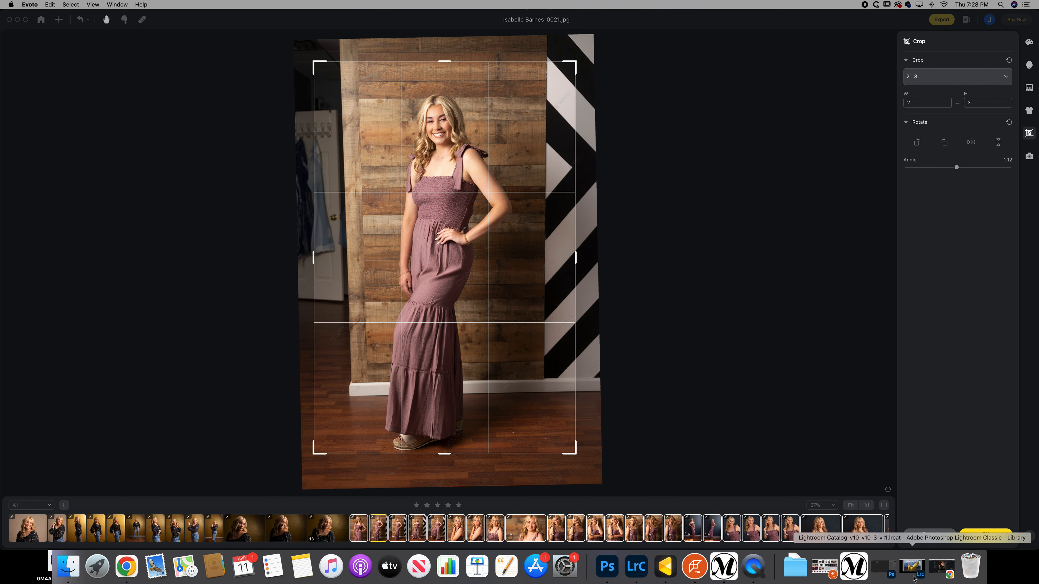
left_click(985, 534)
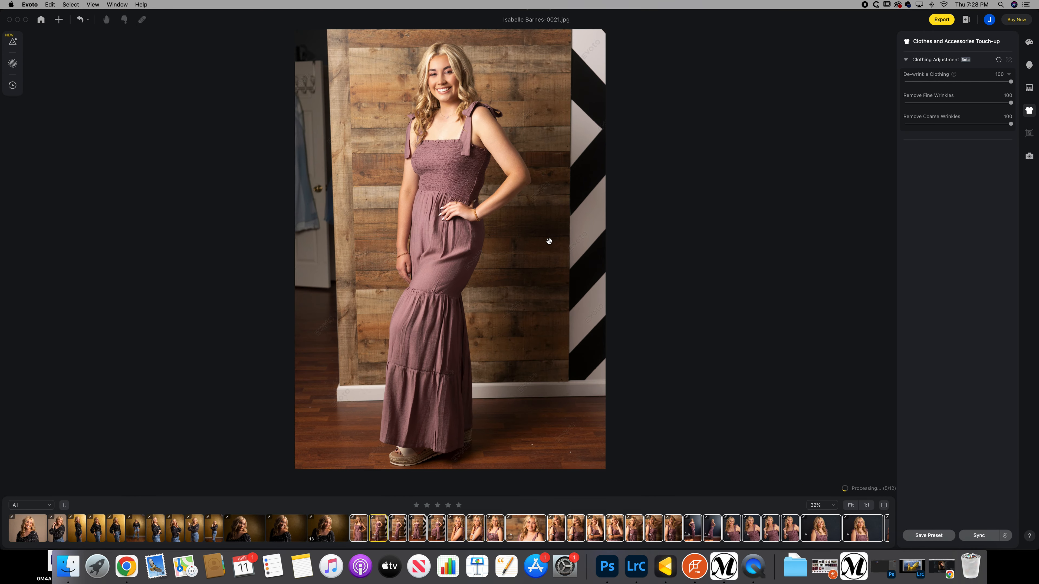
scroll(542, 244, "up", 2)
scroll(542, 244, "down", 6)
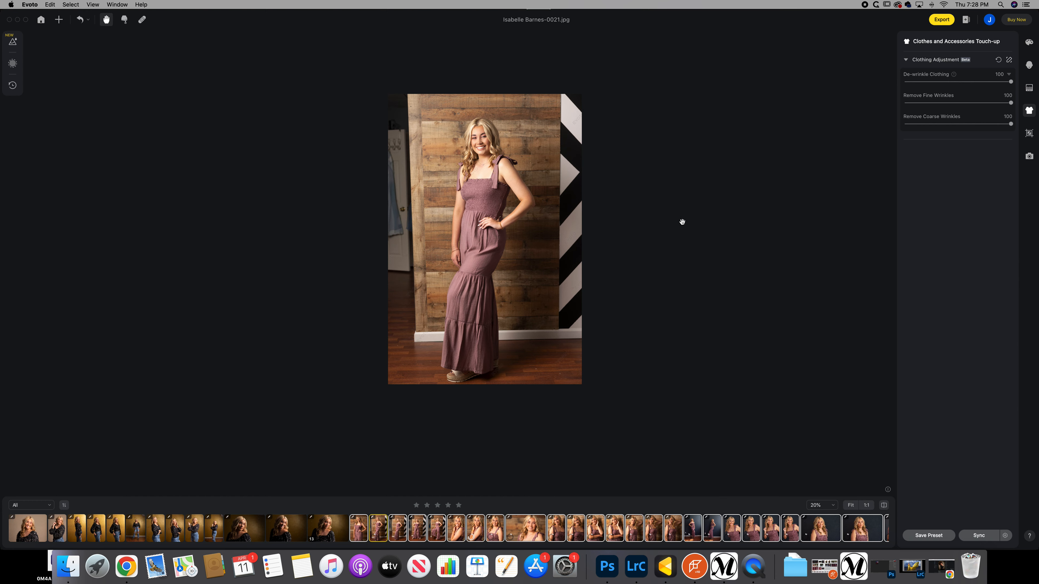
Open photo 0146 of the subject seated in the vehicle doorway, compare before and after, and set De-wrinkle Clothing to 100.
scroll(655, 530, "right", 10)
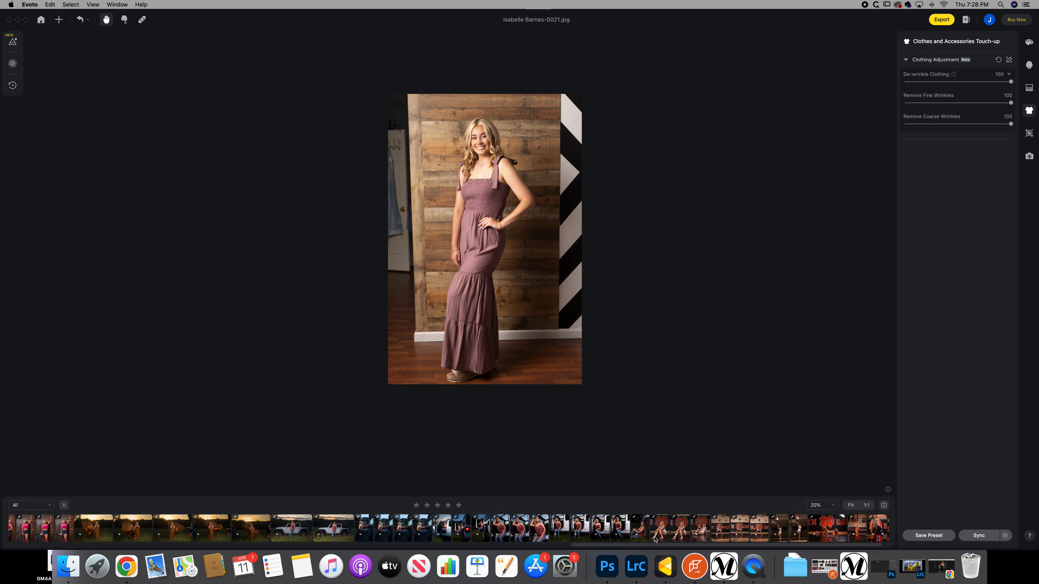
scroll(654, 539, "left", 5)
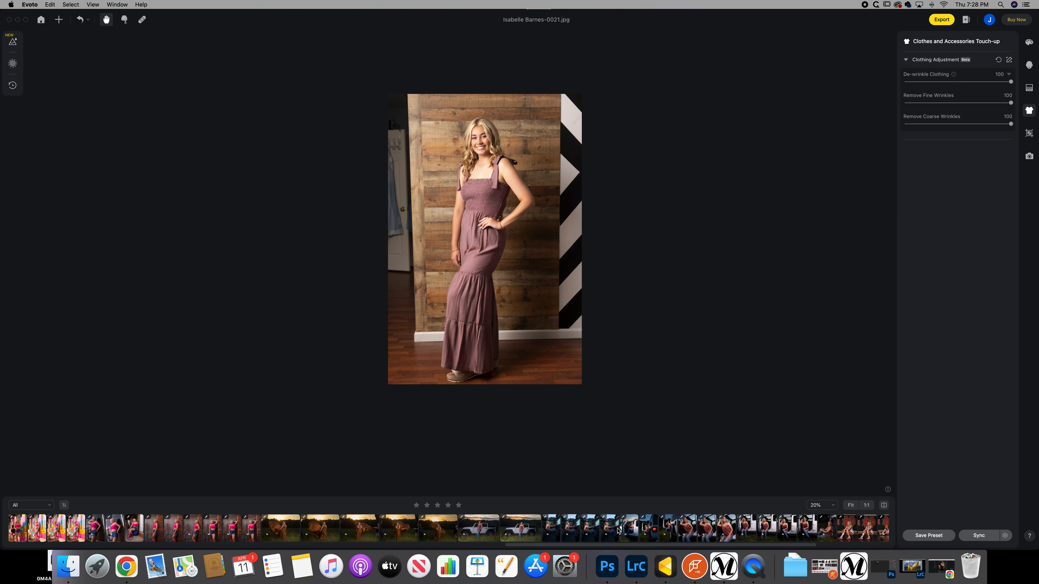
left_click(690, 531)
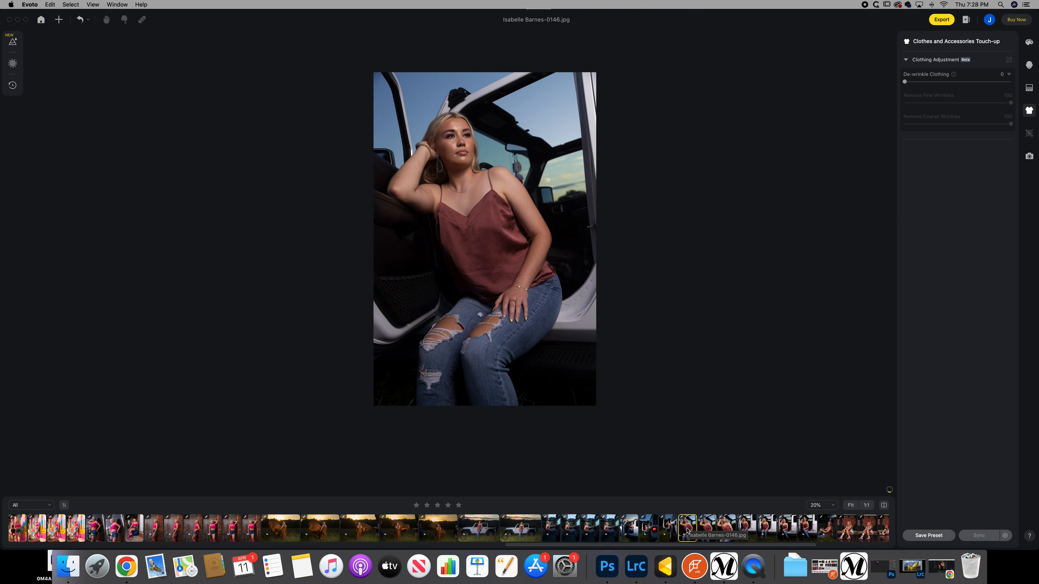
scroll(573, 340, "up", 1)
left_click_drag(516, 247, 528, 306)
scroll(527, 307, "up", 2)
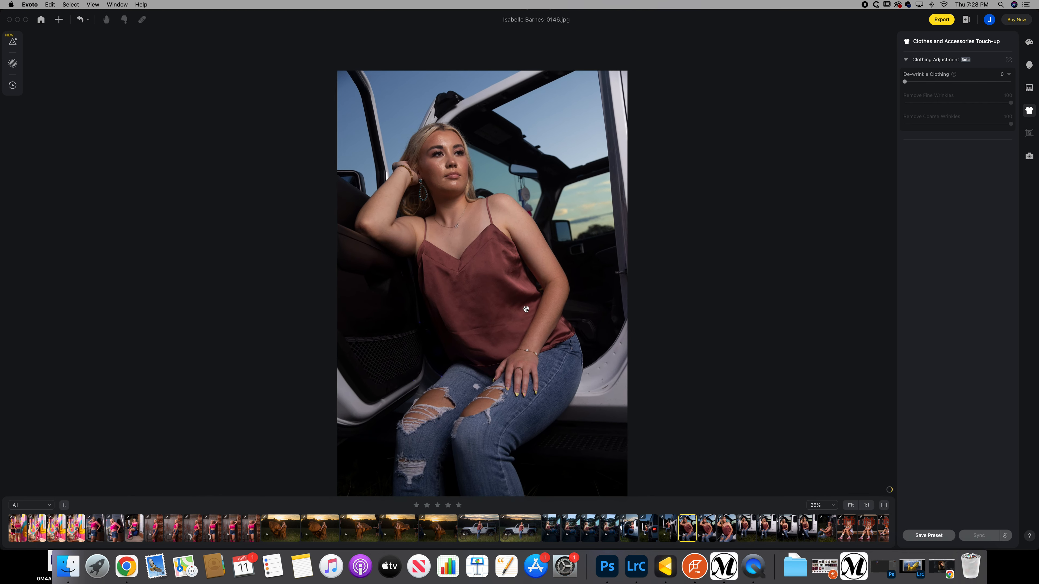
scroll(526, 308, "up", 4)
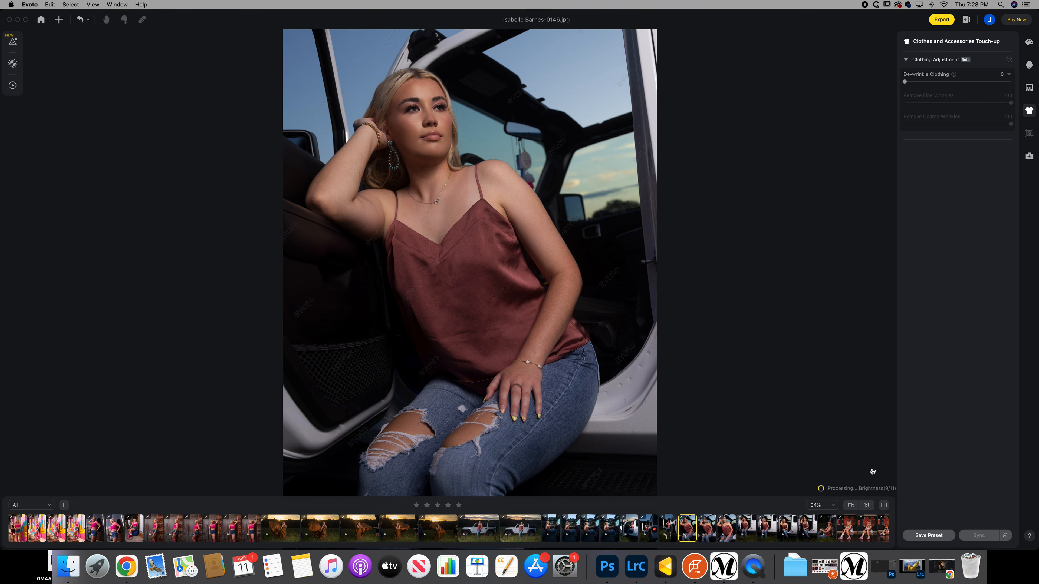
left_click(885, 506)
left_click(885, 506)
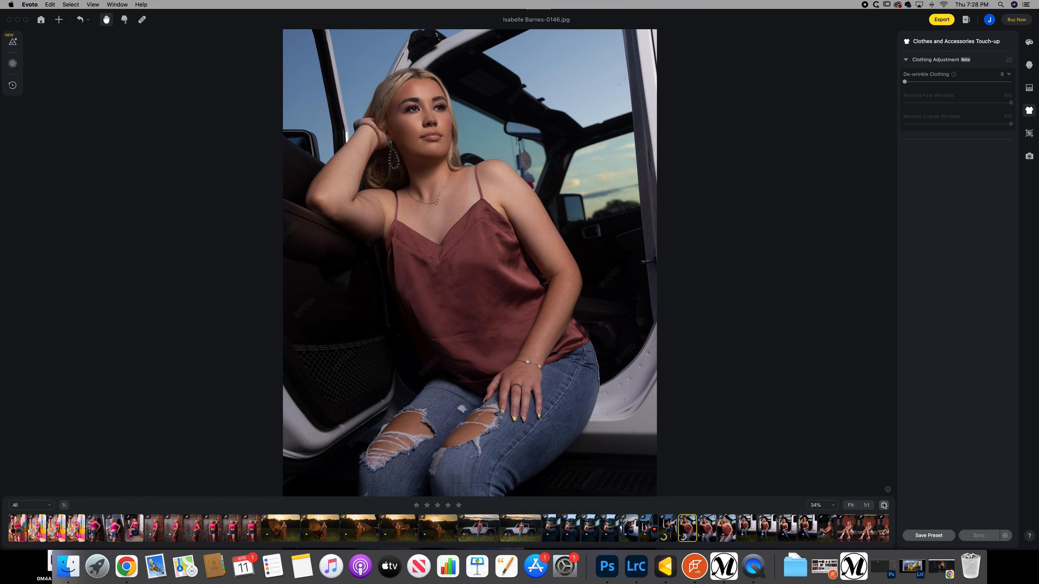
left_click(904, 81)
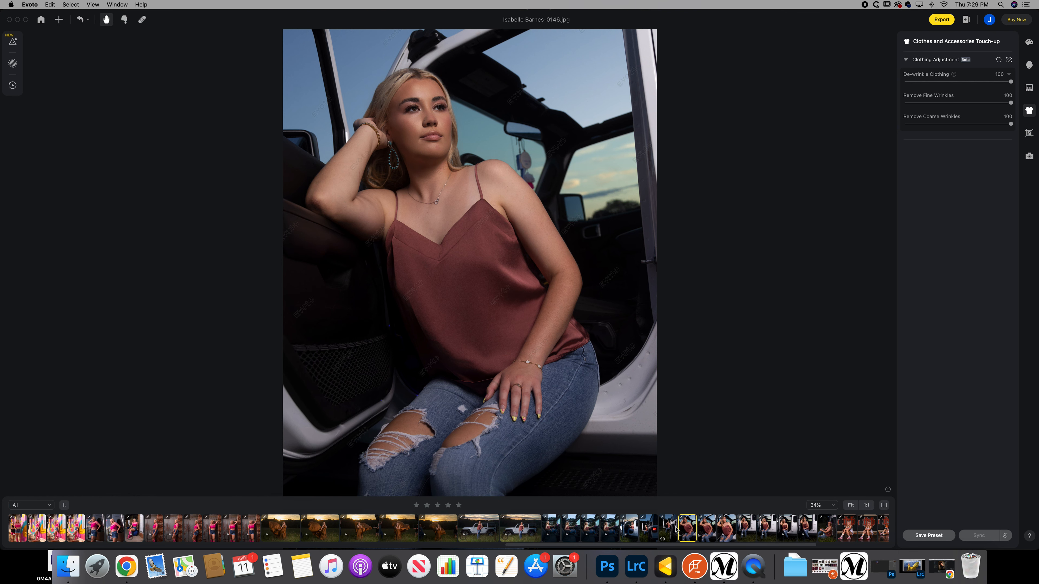
Sync photo 0146's clothing adjustment to the rest of the vehicle doorway series and inspect the outfit in photo 0147.
left_click(825, 532, "shift")
left_click(978, 535)
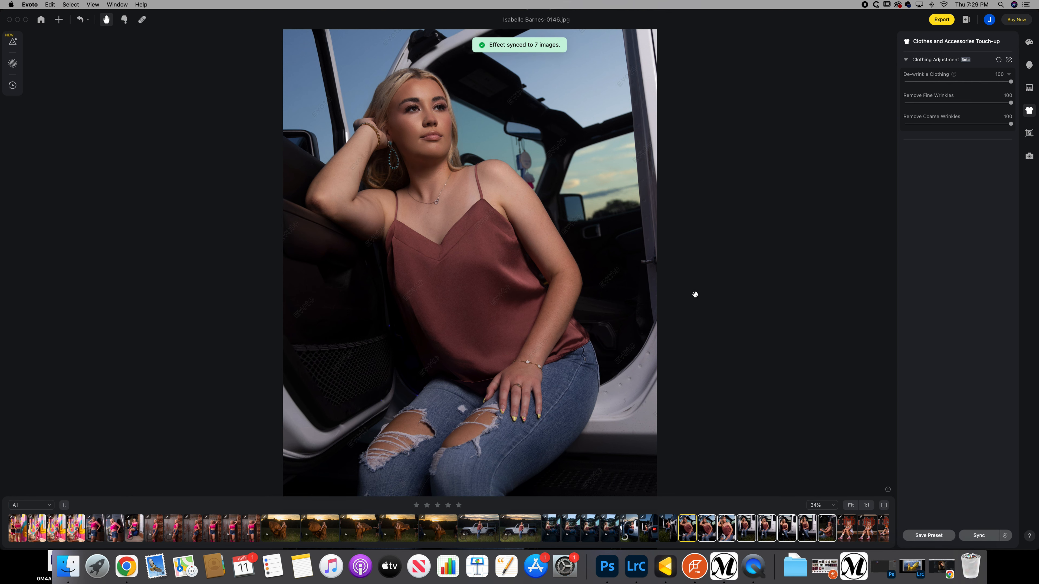
key("Right")
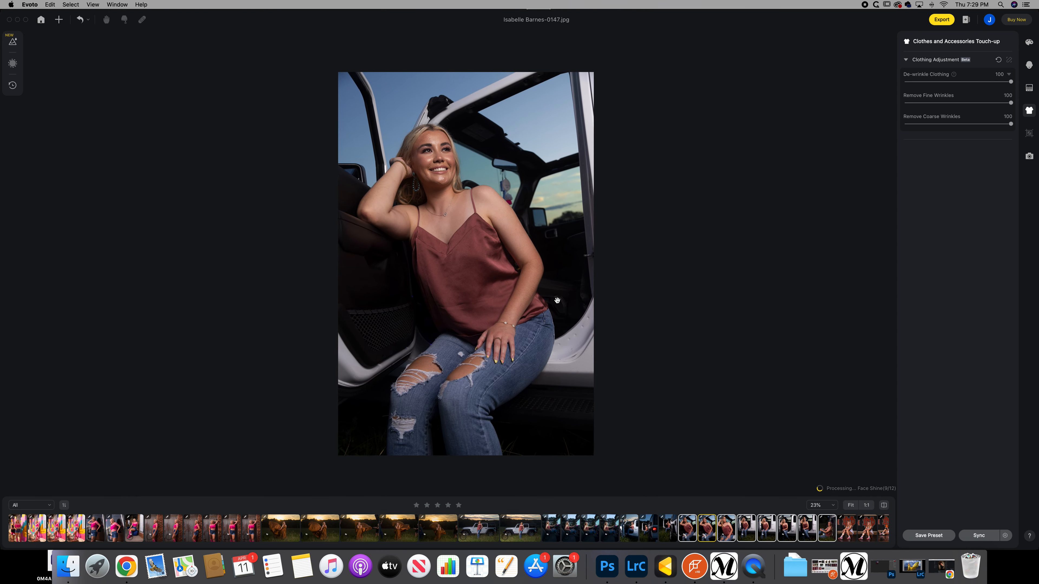
scroll(493, 293, "up", 5)
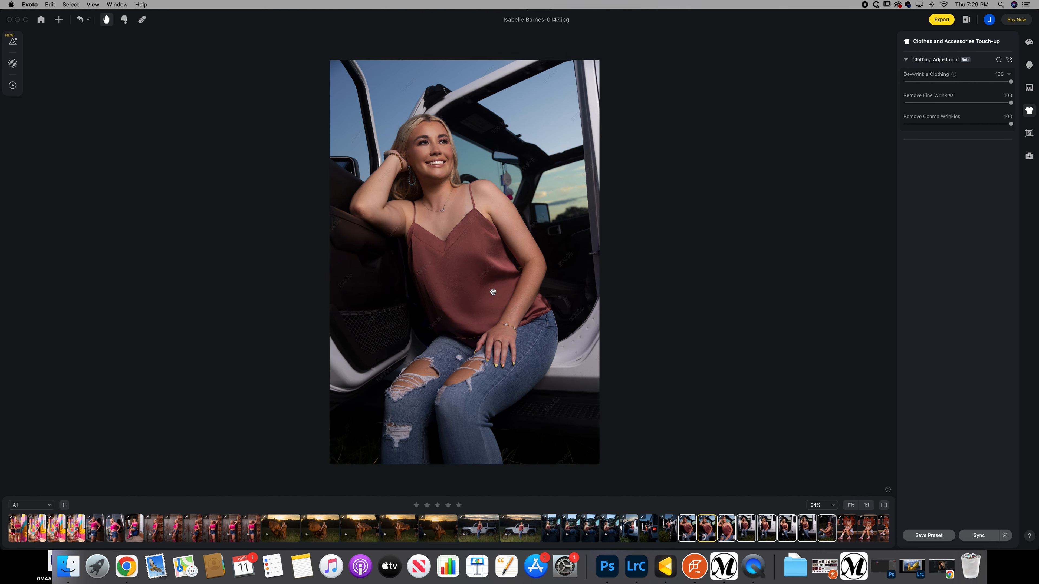
scroll(539, 293, "down", 2)
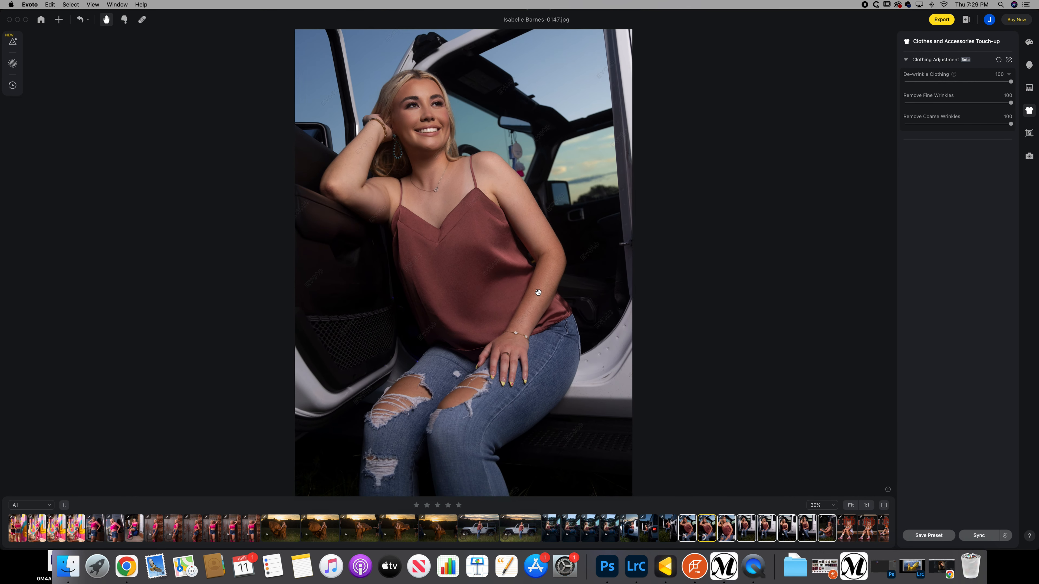
scroll(538, 293, "down", 2)
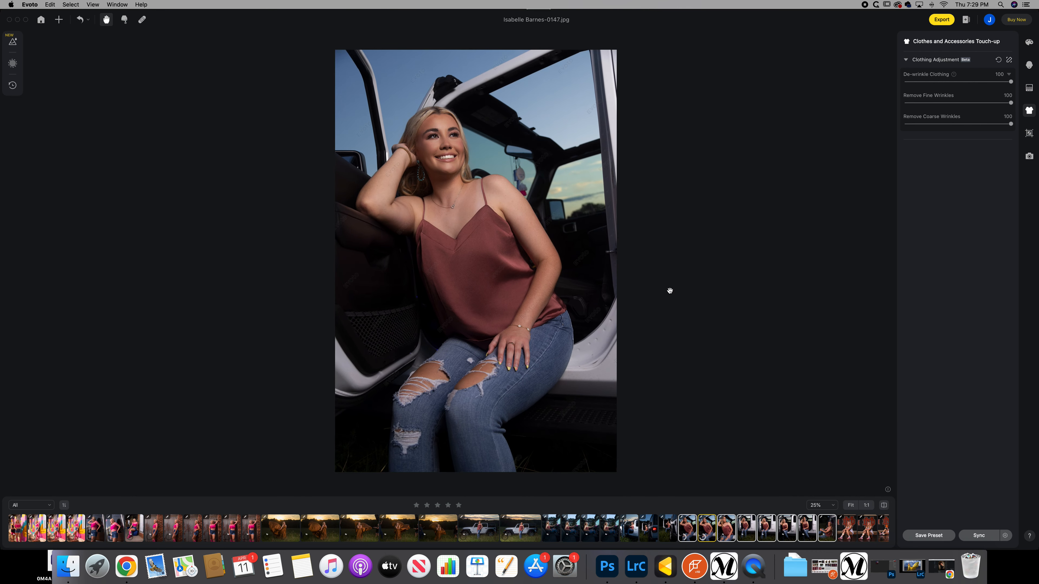
Compare photo 0148 before and after the clothing adjustment and review photos 0150 and 0151.
key("Right")
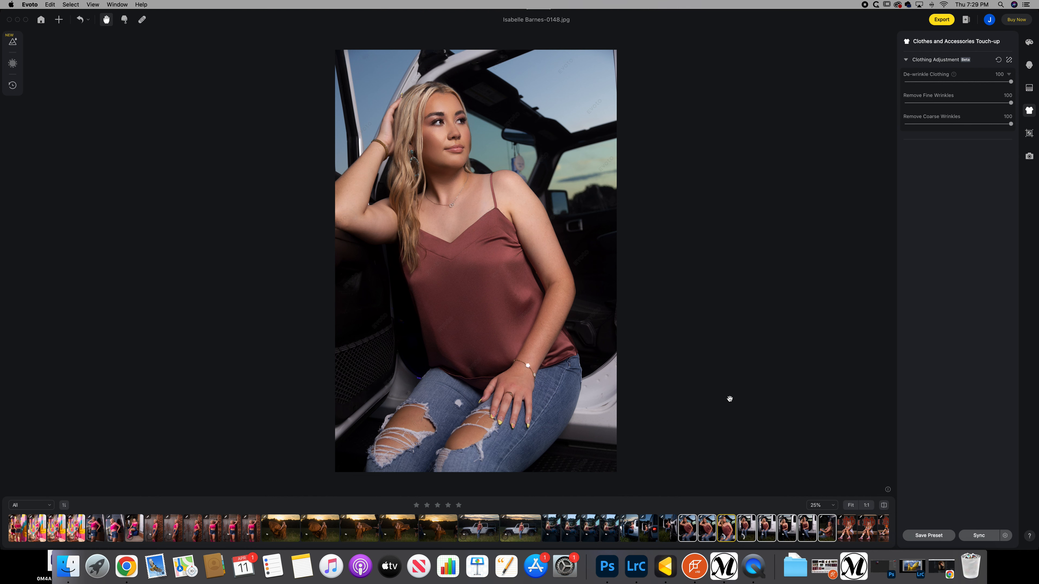
left_click(884, 505)
left_click(883, 507)
key("Right")
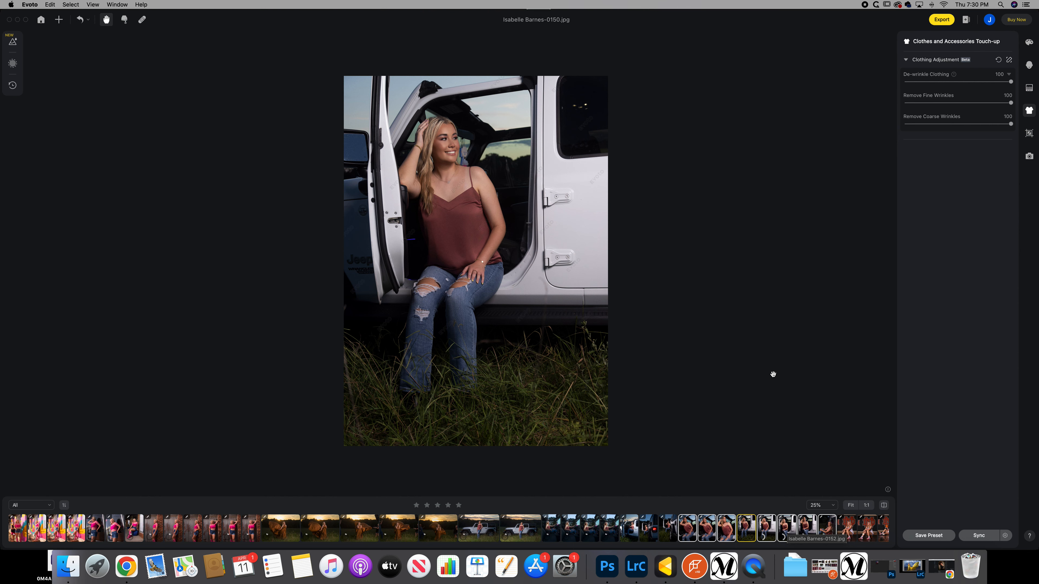
left_click(764, 518)
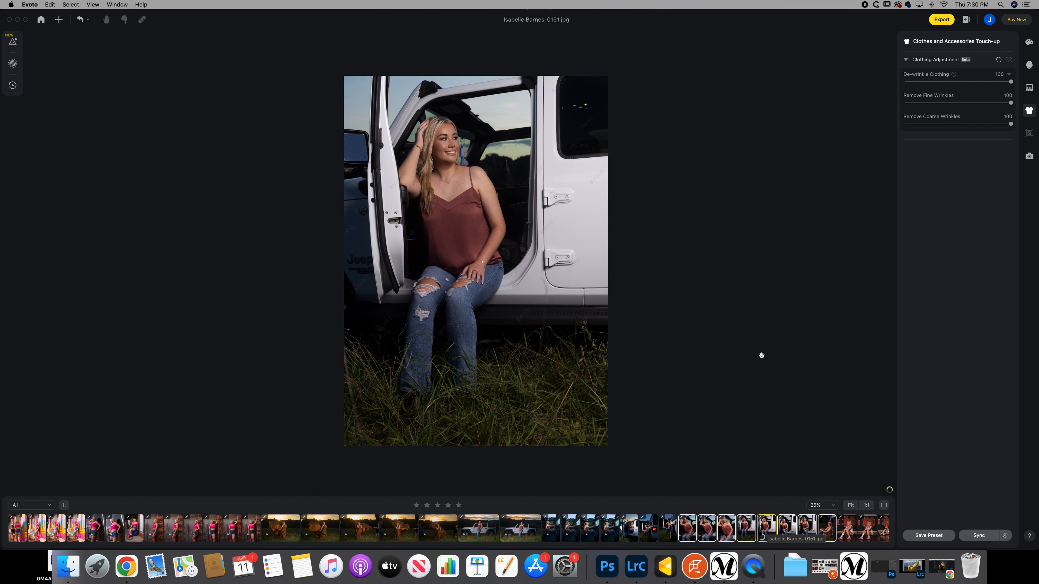
Crop gym photo 0184 at its original ratio, tightening the frame around the basketball hoop and subject, and straighten it by -1.32.
scroll(806, 526, "right", 5)
left_click(858, 528)
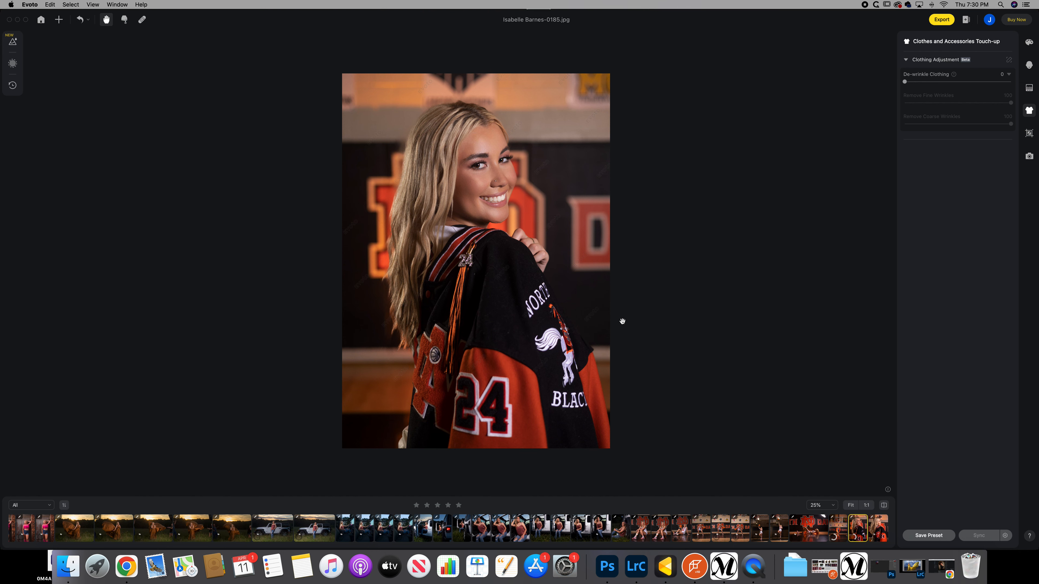
key("Left")
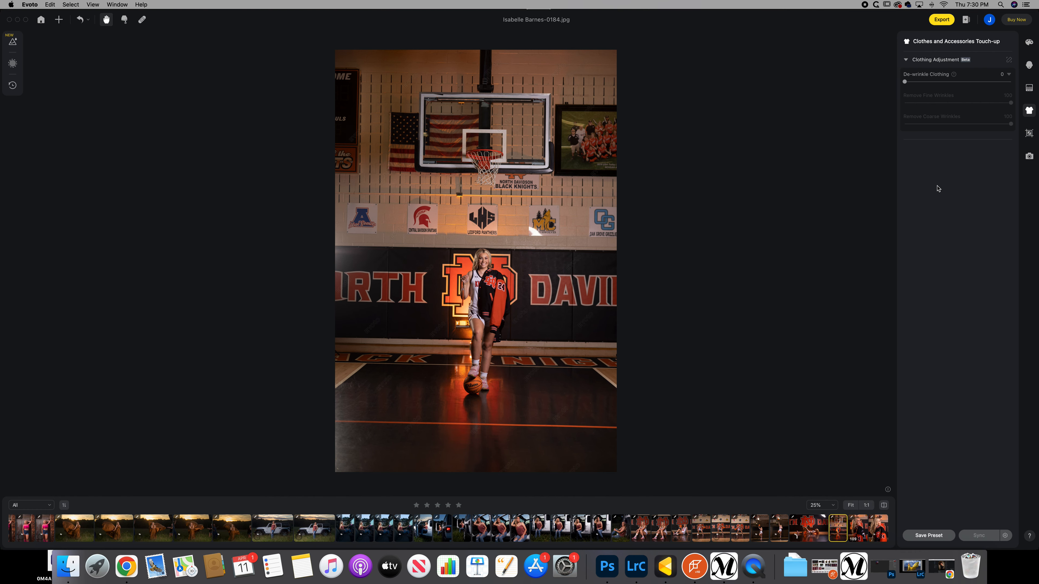
left_click(1032, 135)
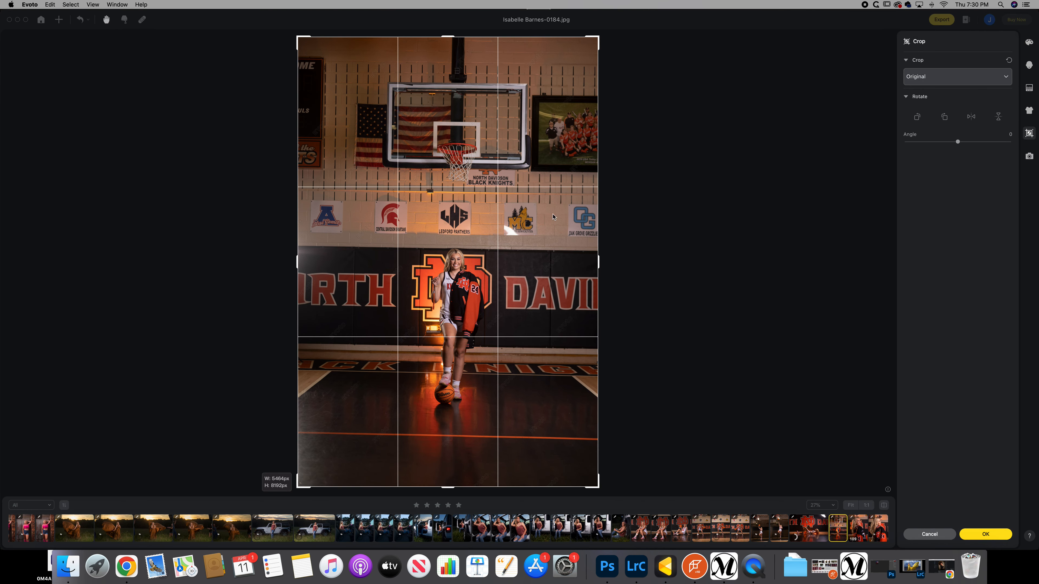
left_click_drag(448, 37, 457, 146)
left_click_drag(596, 182, 597, 178)
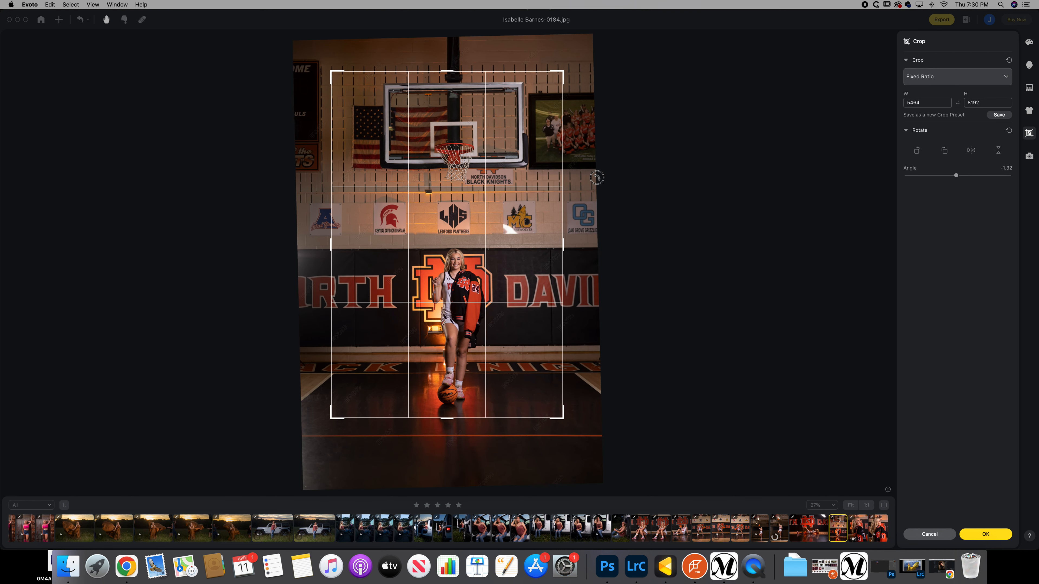
left_click_drag(479, 329, 482, 330)
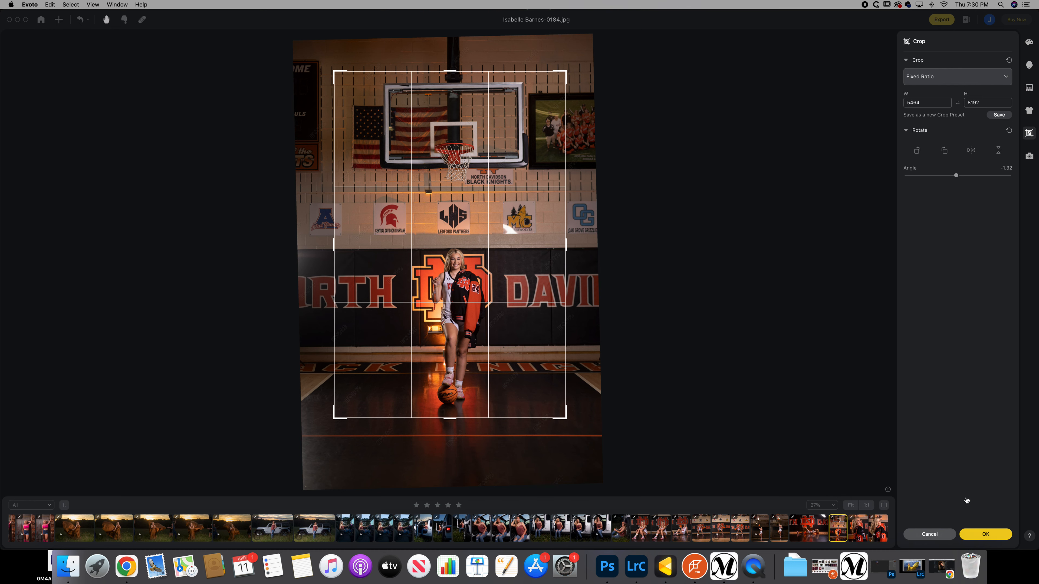
left_click(991, 538)
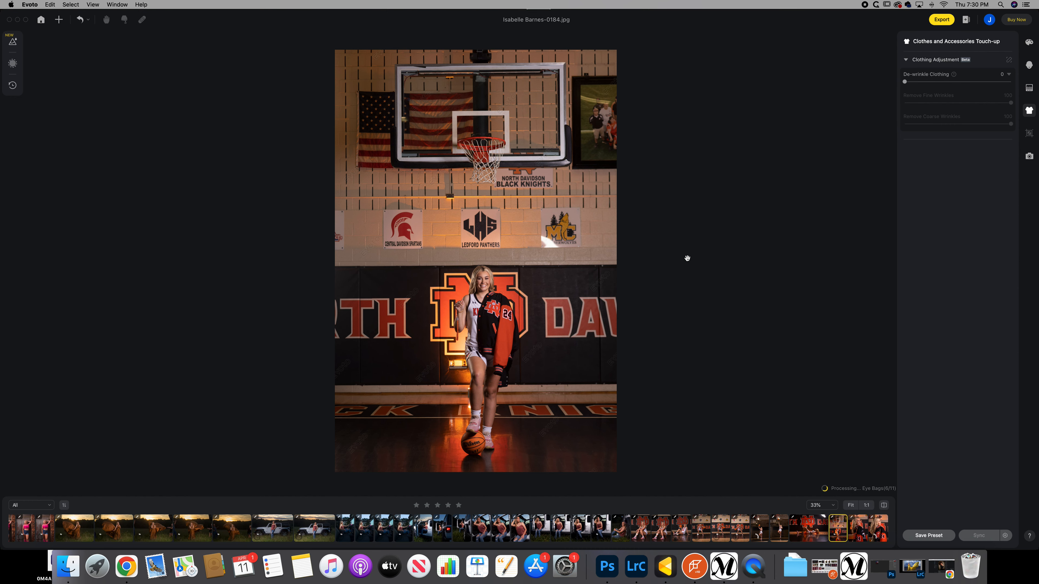
Inspect the subject in cropped photo 0184 up close and view photo 0183 of the subject lying on the court.
scroll(478, 279, "up", 2)
scroll(477, 278, "up", 6)
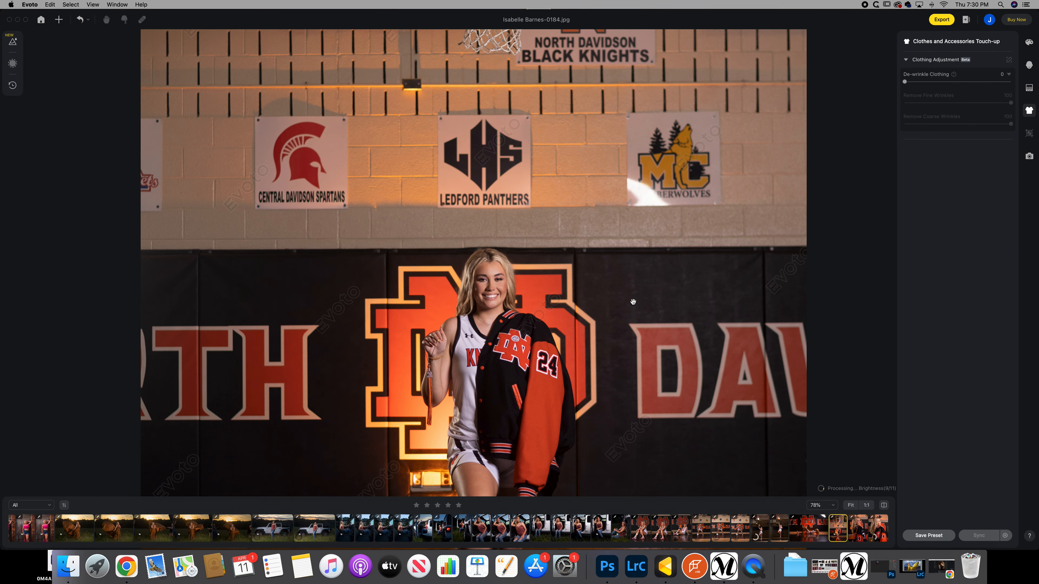
left_click(815, 535)
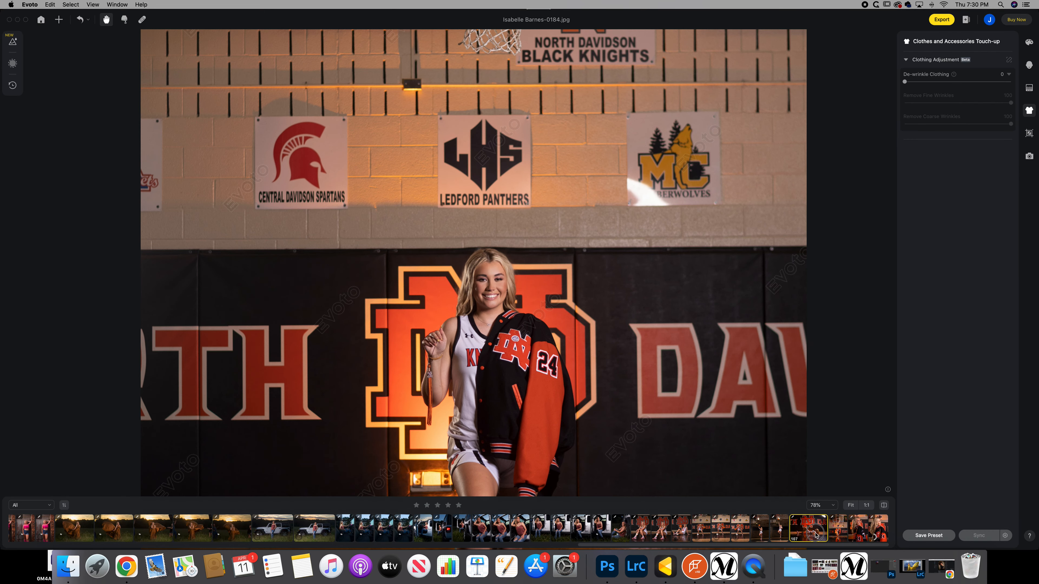
scroll(699, 371, "down", 5)
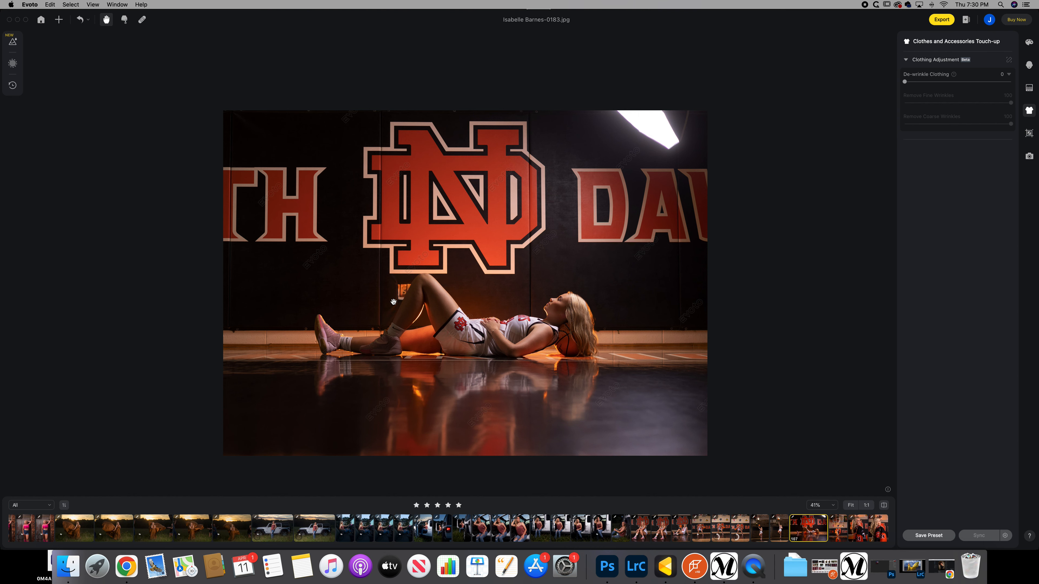
scroll(619, 205, "down", 1)
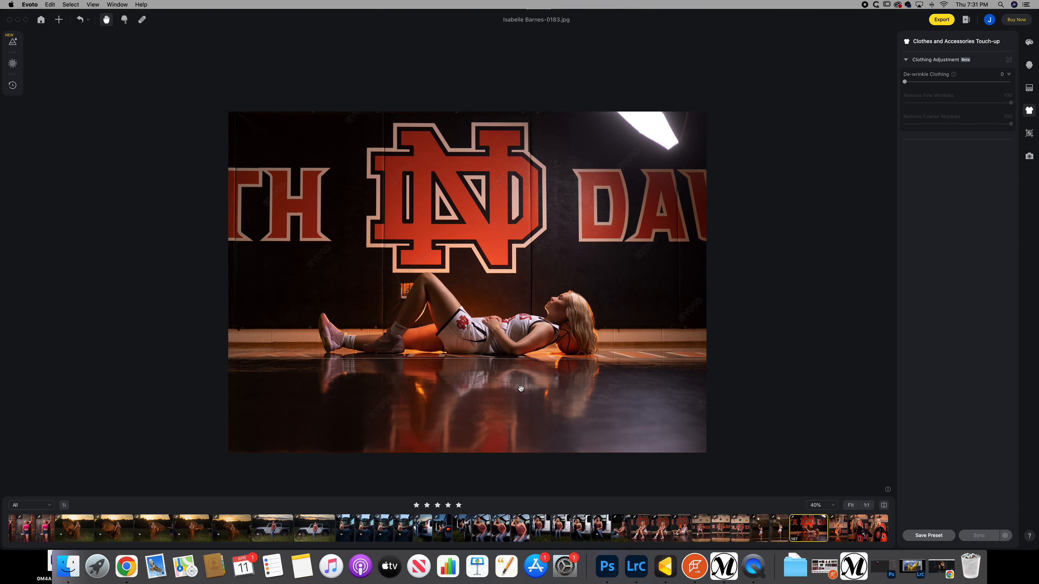
Open photo 0172 of the subject seated holding a basketball, inspect the uniform, and raise De-wrinkle Clothing to near its maximum.
left_click(685, 530)
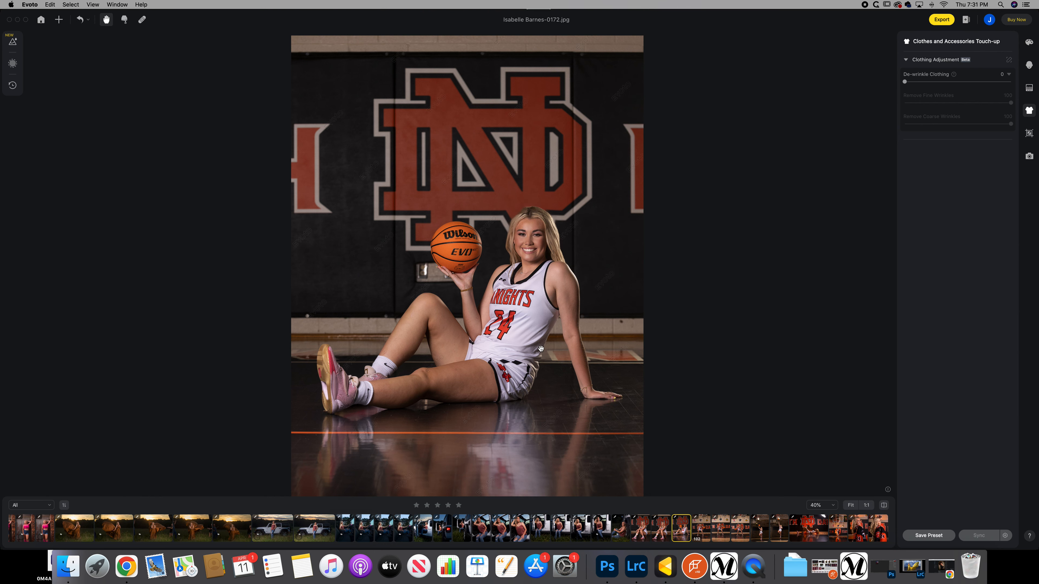
scroll(541, 348, "up", 1)
scroll(540, 348, "up", 3)
scroll(540, 348, "down", 5)
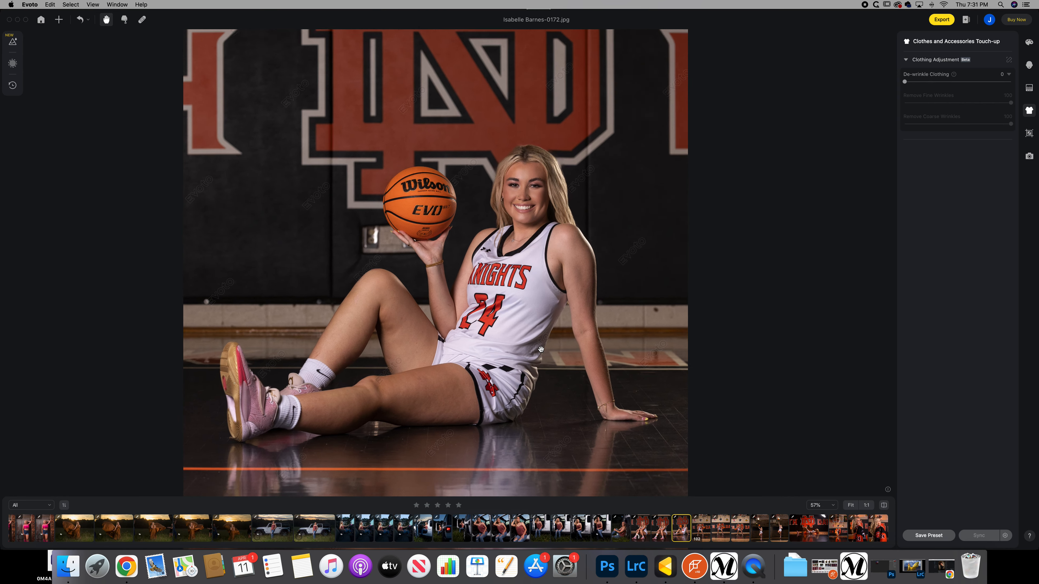
scroll(518, 349, "down", 1)
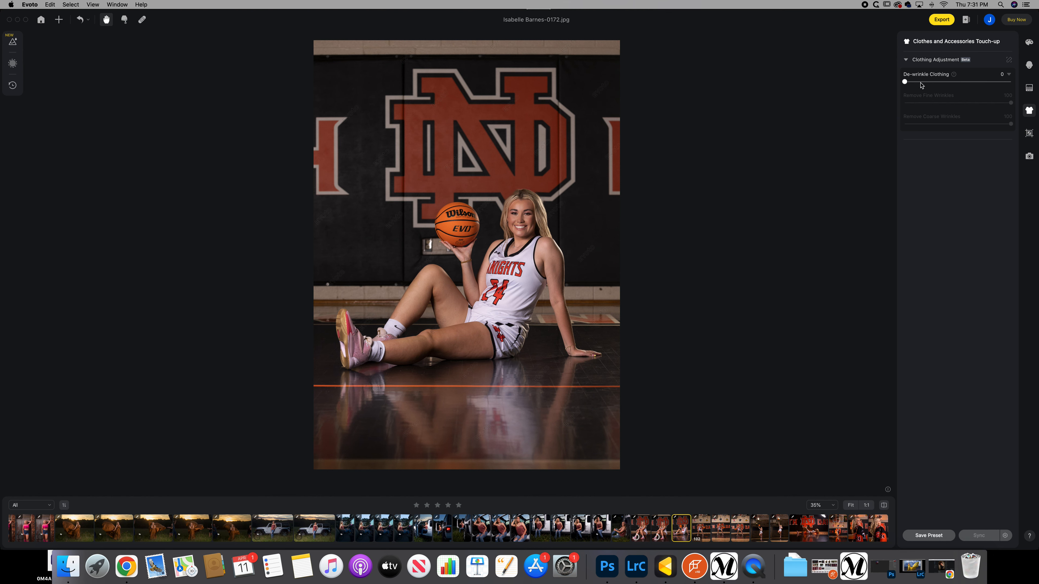
left_click_drag(904, 81, 1006, 87)
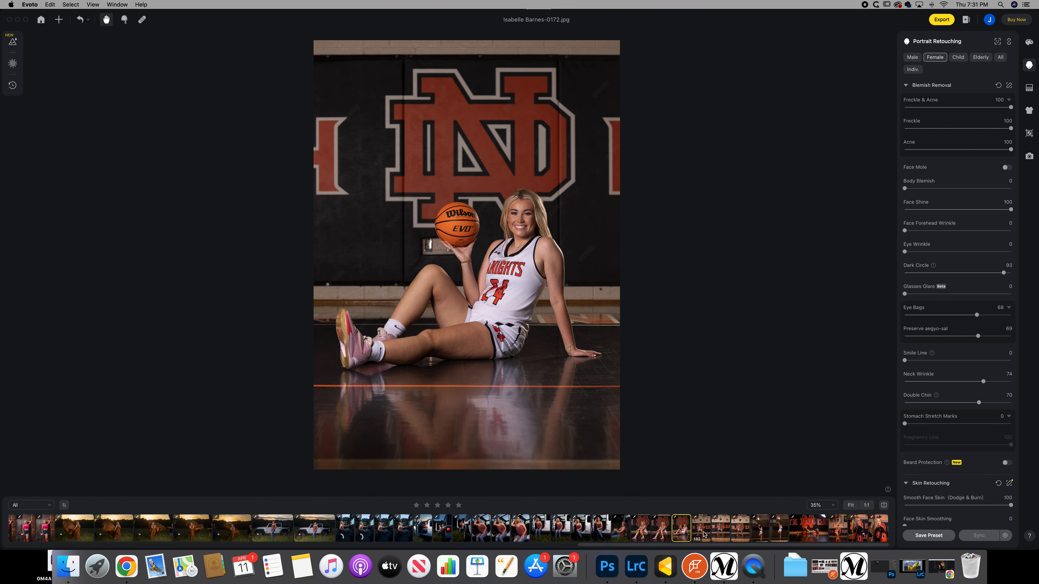
Check the remaining and total credits on the account.
left_click(990, 22)
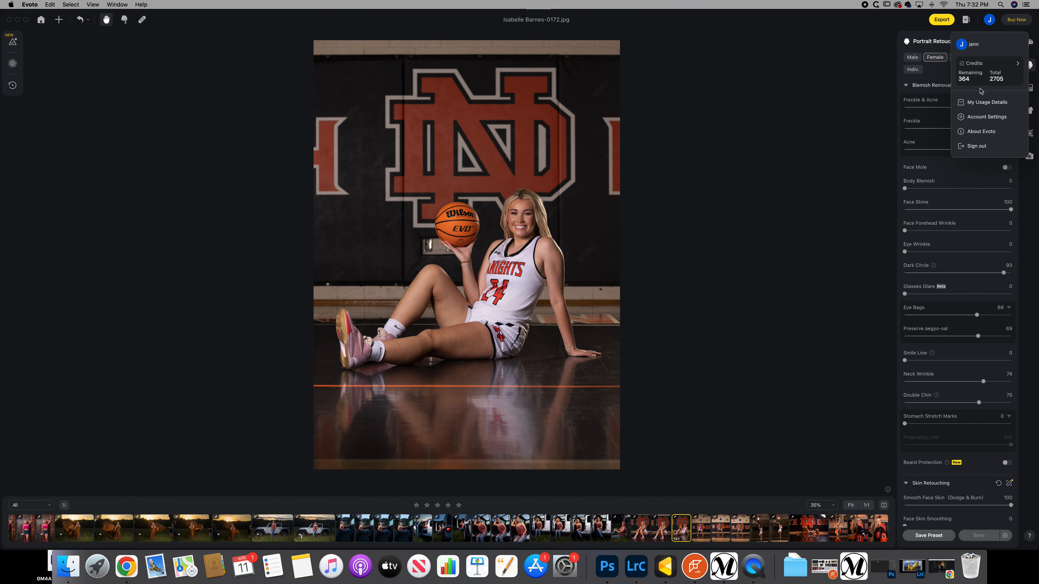
left_click(940, 22)
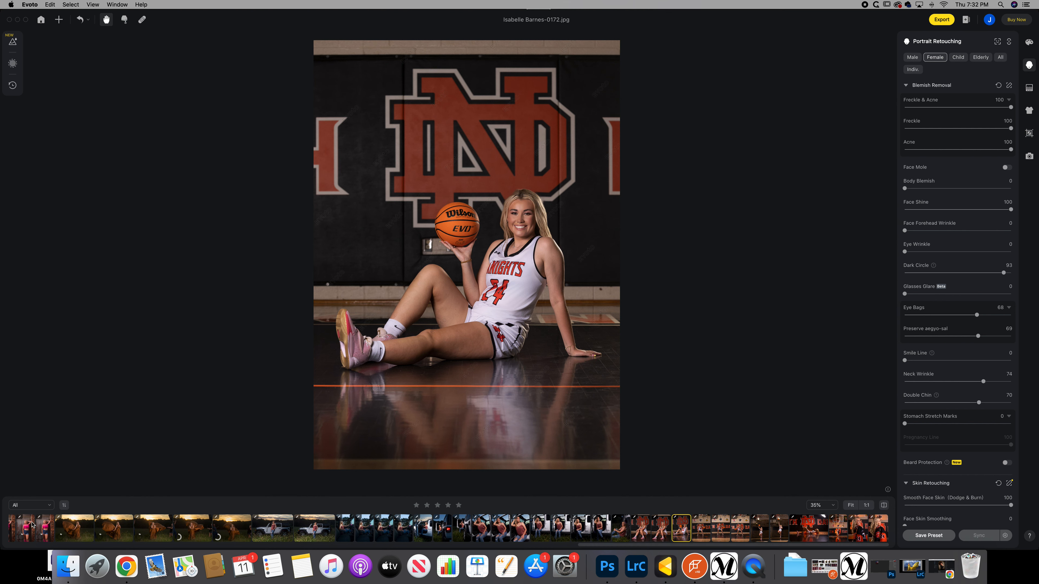
Crop sunset gown photo 0128 at its original ratio to exclude the person at the edge, and straighten it by -0.55.
left_click(65, 526)
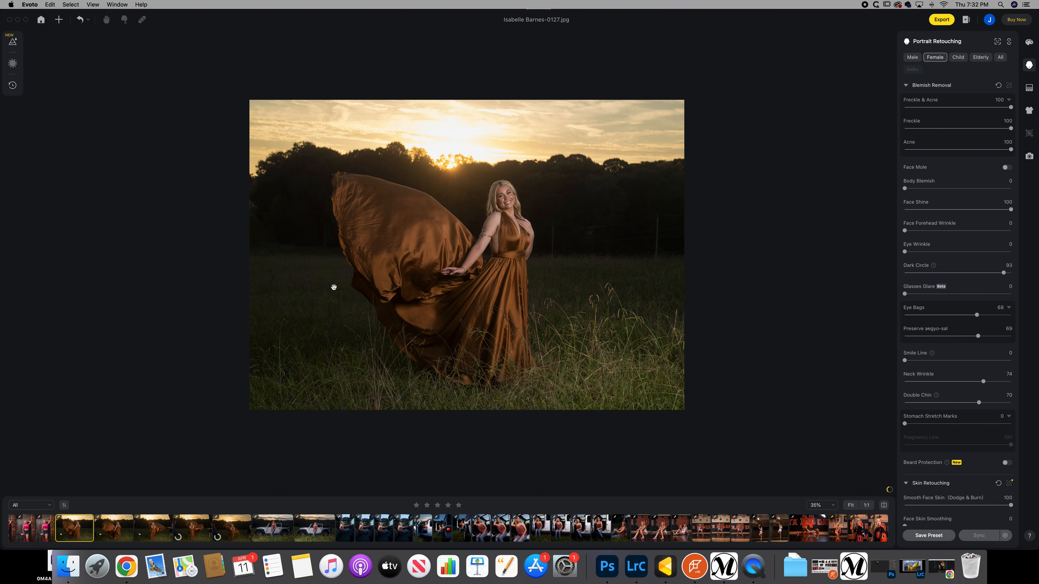
left_click(119, 529)
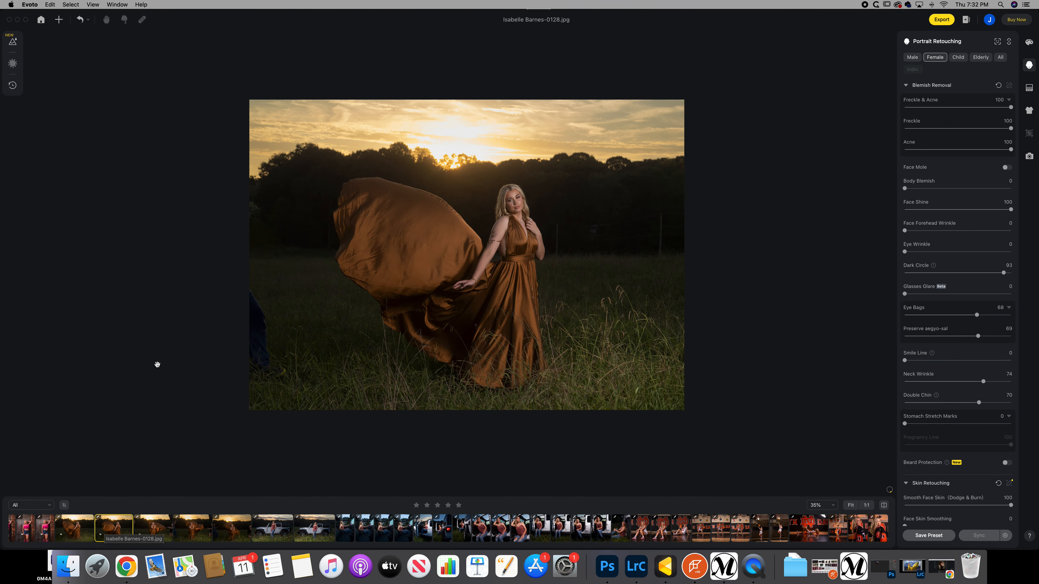
key("Right")
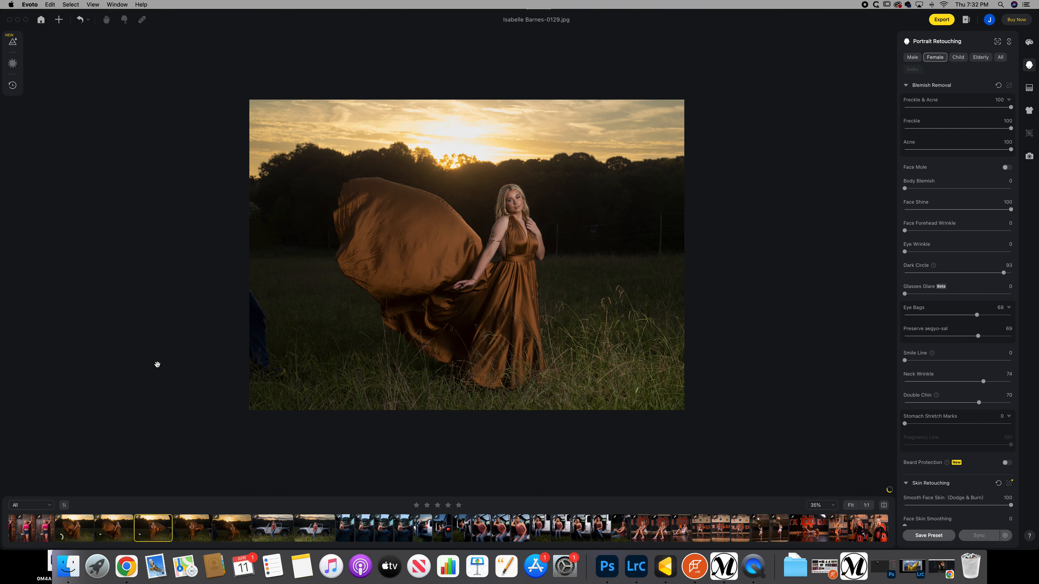
key("Left")
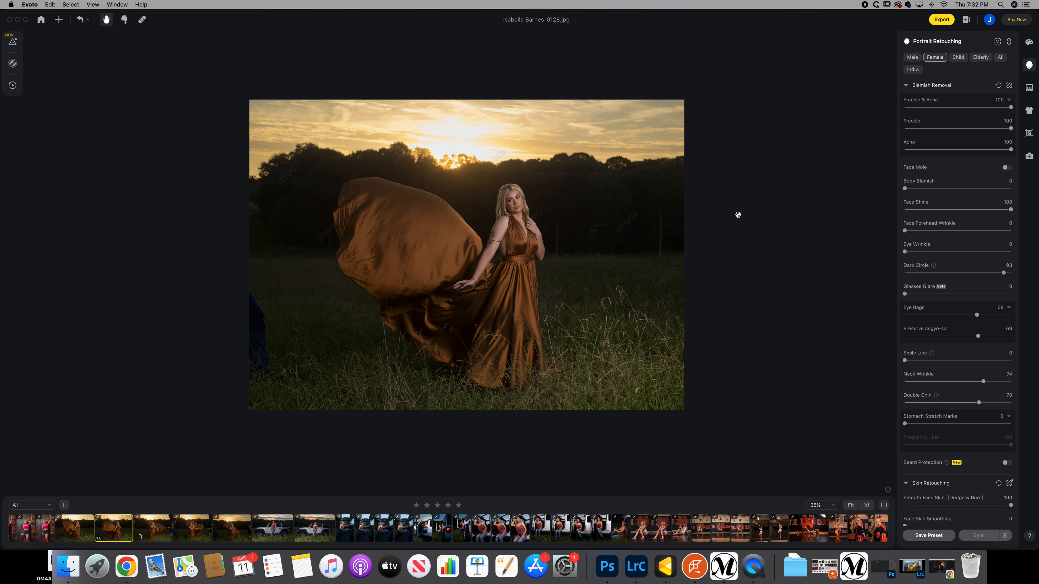
left_click(1028, 134)
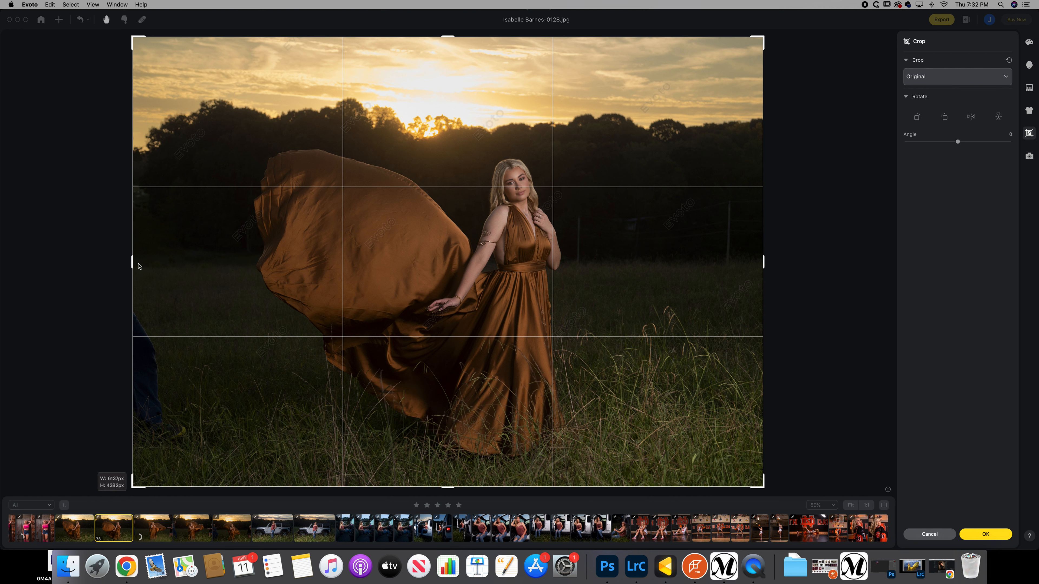
left_click_drag(131, 260, 177, 262)
left_click_drag(424, 303, 414, 301)
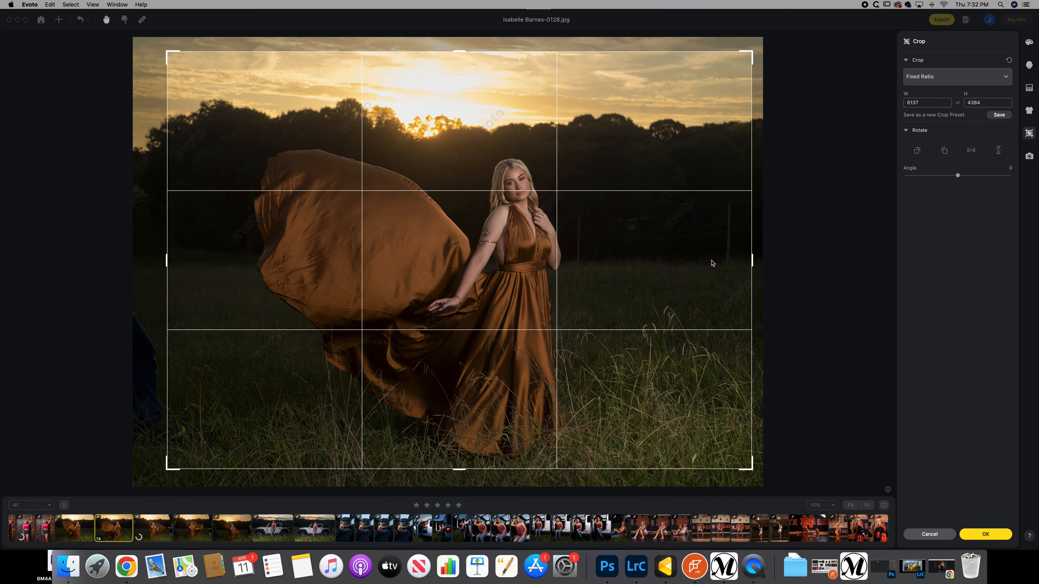
left_click_drag(783, 251, 783, 241)
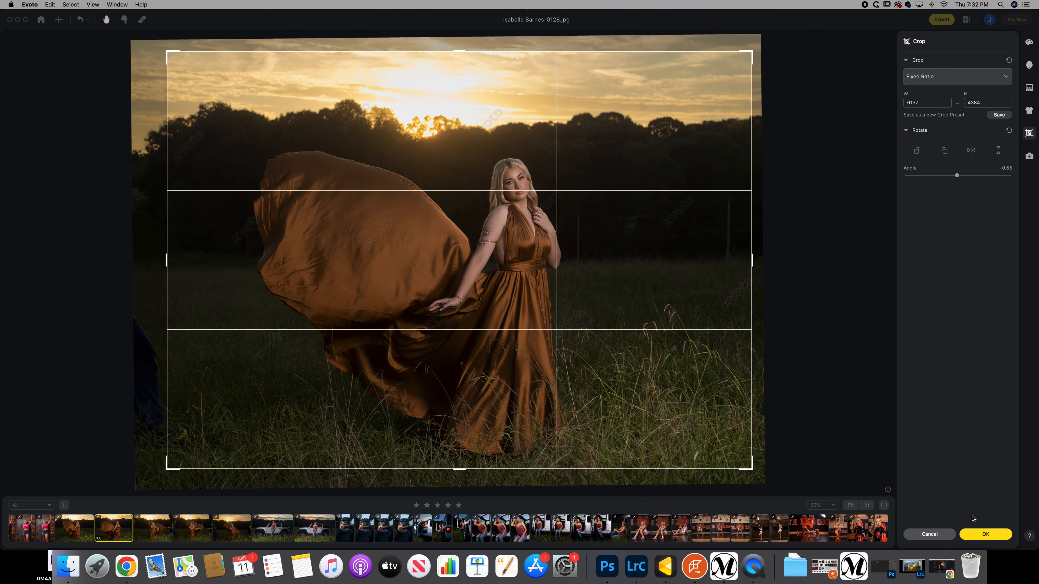
left_click(999, 537)
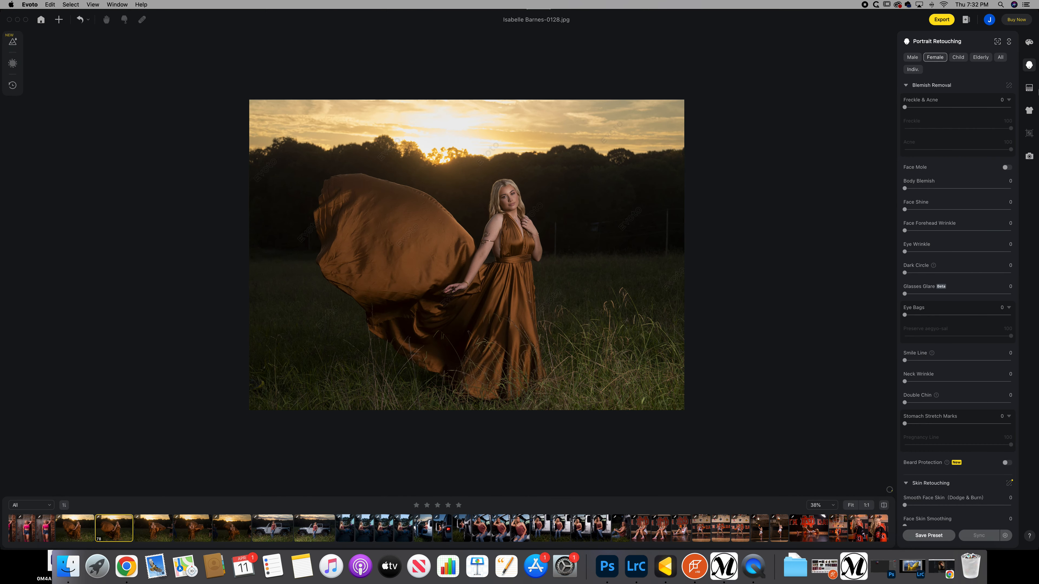
Set De-wrinkle Clothing to 100 on photo 0128 and compare the flowing gown before and after.
left_click(1030, 111)
left_click_drag(905, 82, 1029, 90)
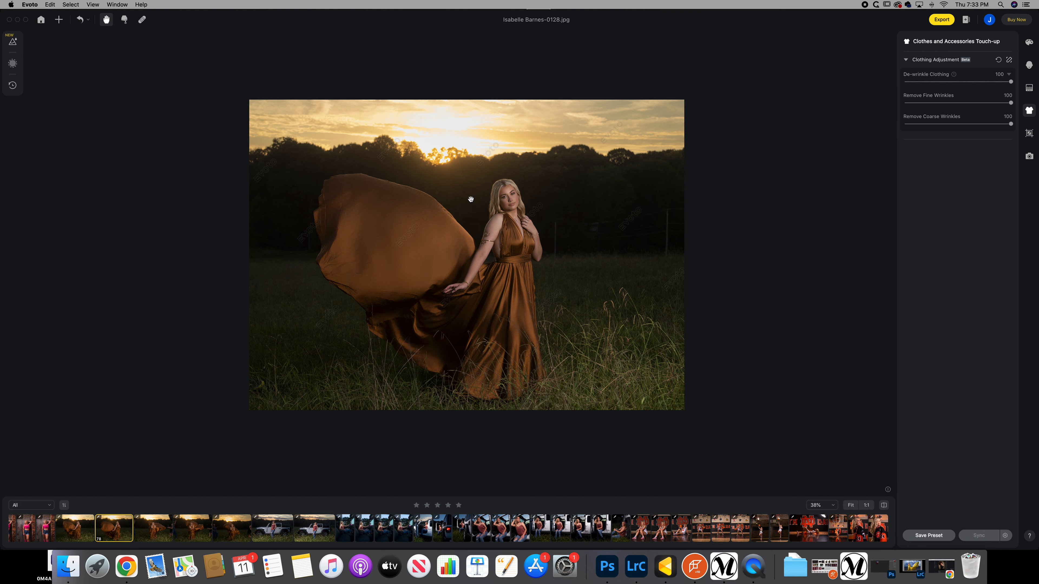
left_click(884, 506)
left_click(883, 508)
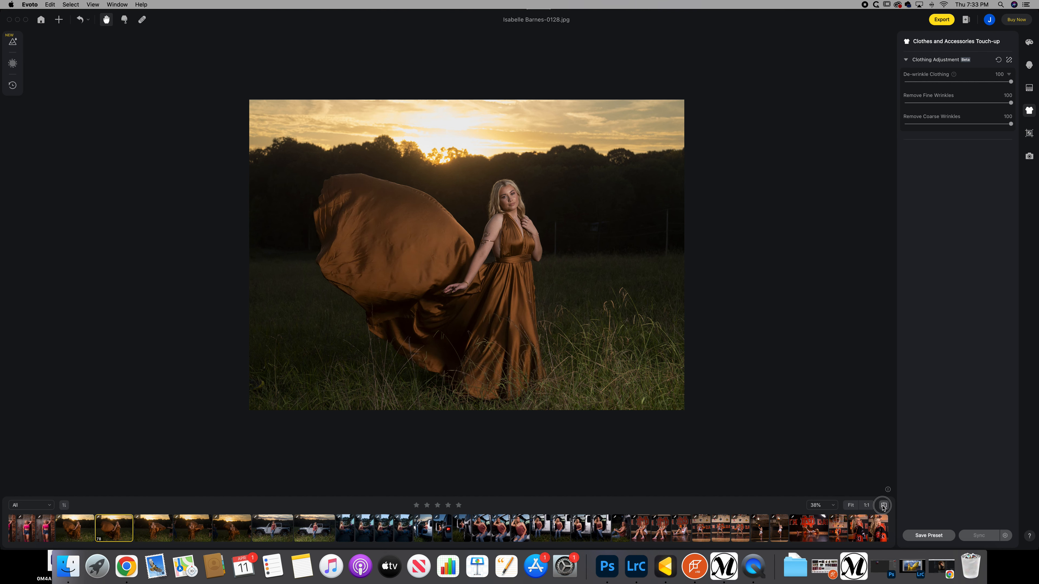
left_click(884, 507)
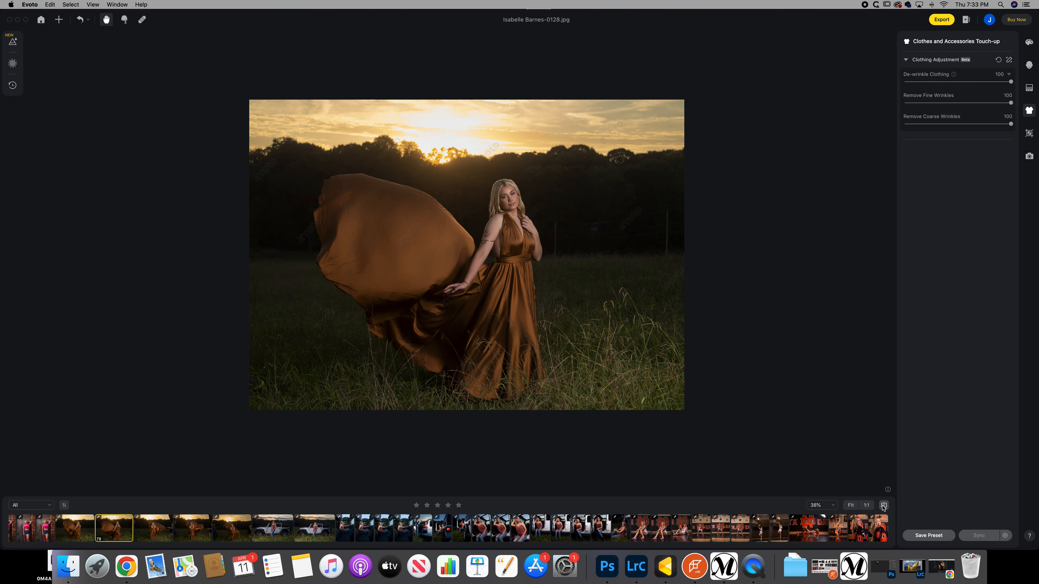
Toggle the before and after view of photo 0128 to examine the wrinkle removal on the flowing gown.
left_click(884, 507)
left_click(884, 507)
left_click(883, 506)
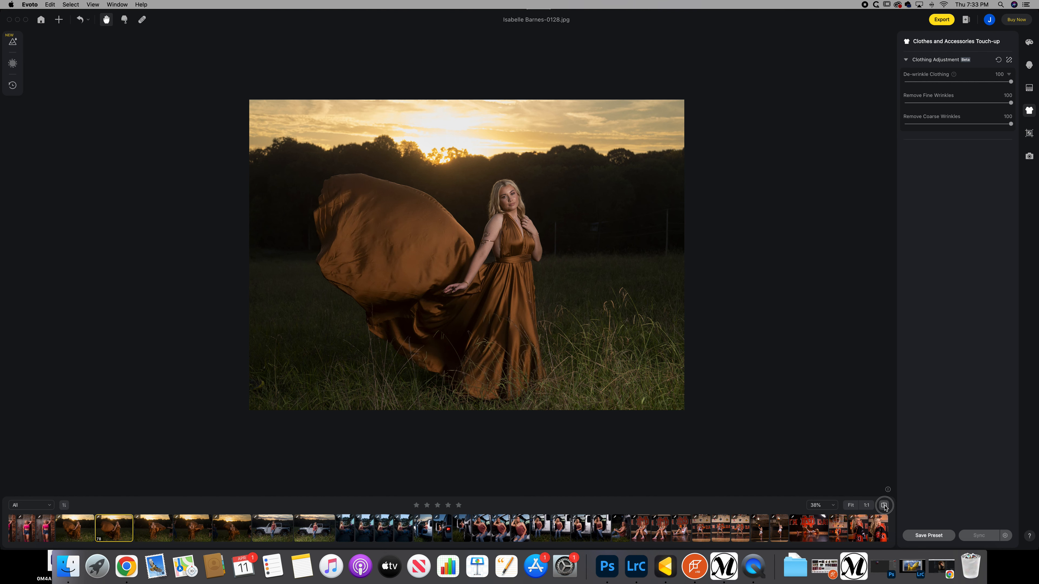
left_click(884, 506)
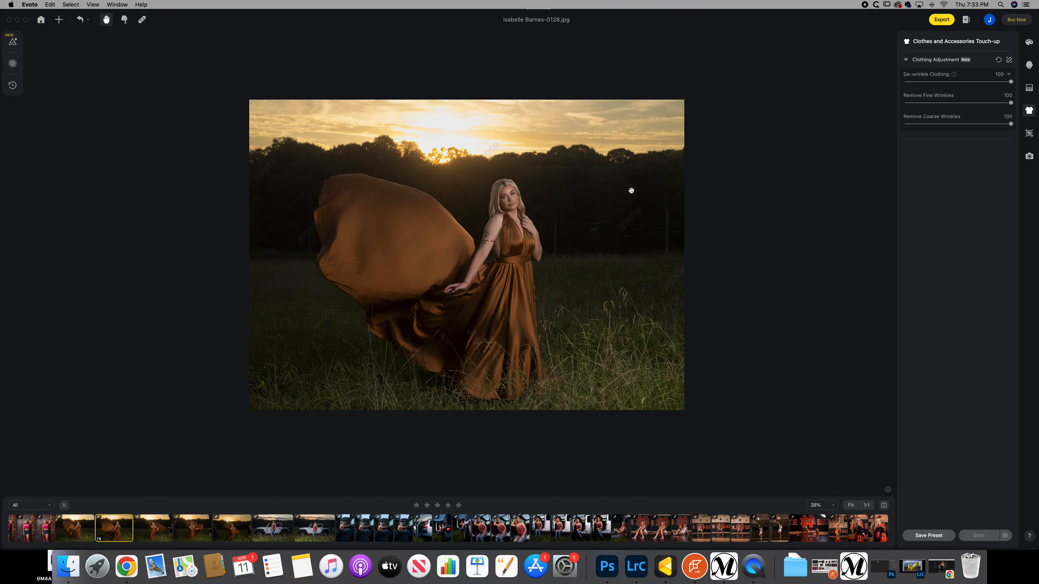
Try Sunset & Sunrise skies 10 and 11 on photo 0128, and replace its sky with sky 07.
left_click(1029, 88)
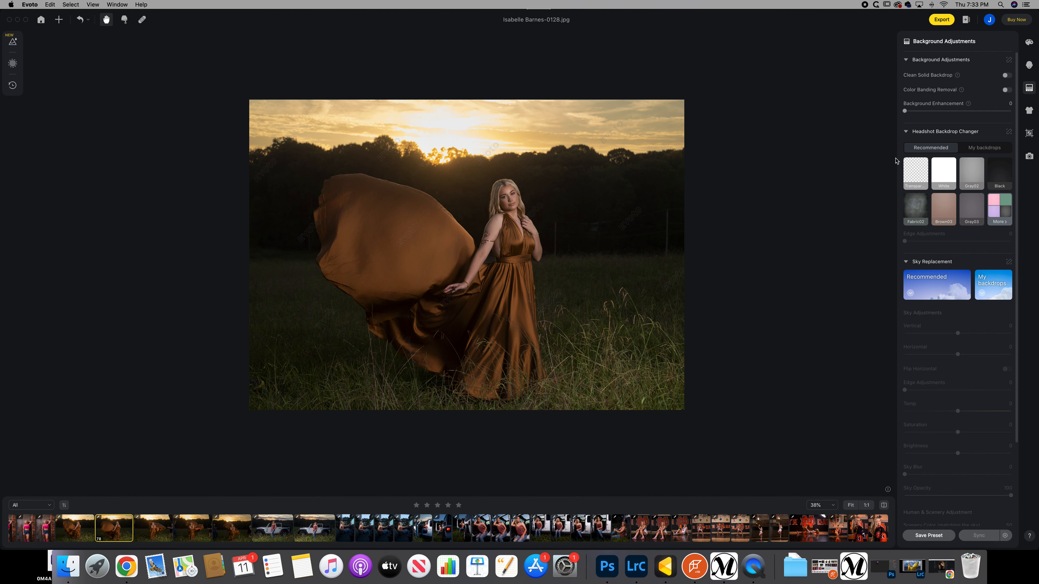
left_click(948, 282)
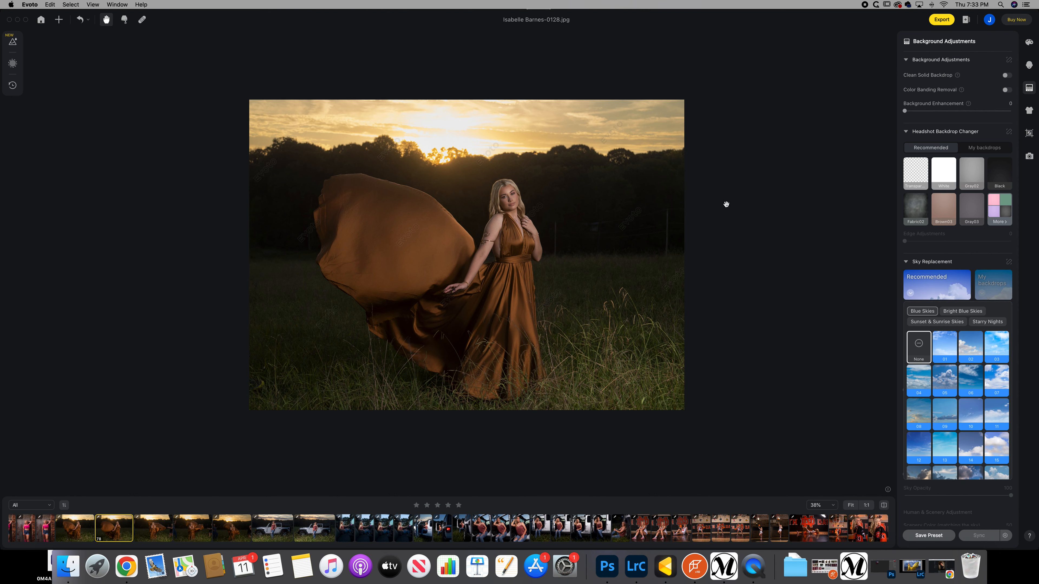
scroll(941, 360, "down", 1)
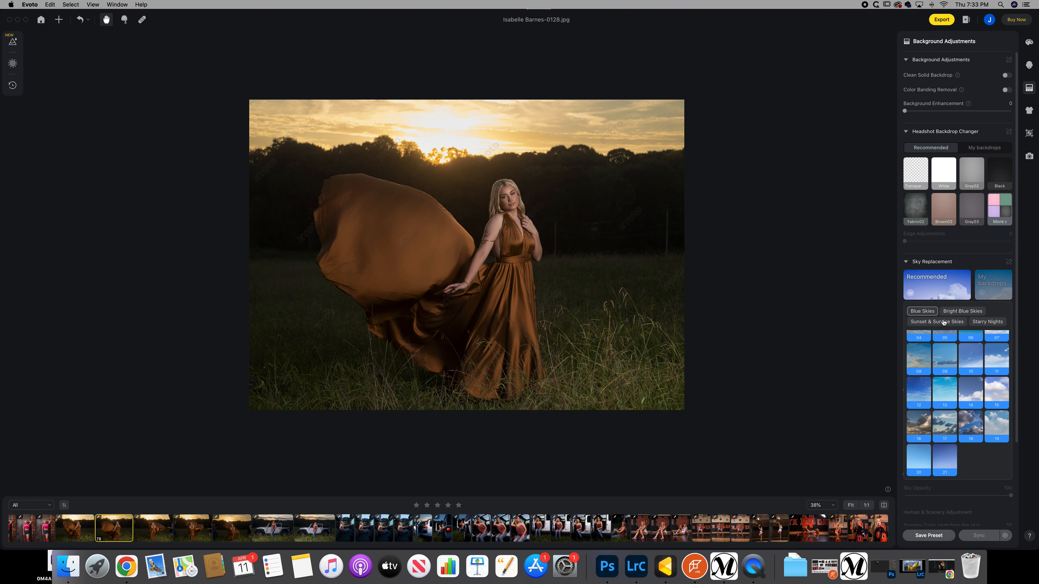
left_click(942, 323)
scroll(970, 340, "down", 3)
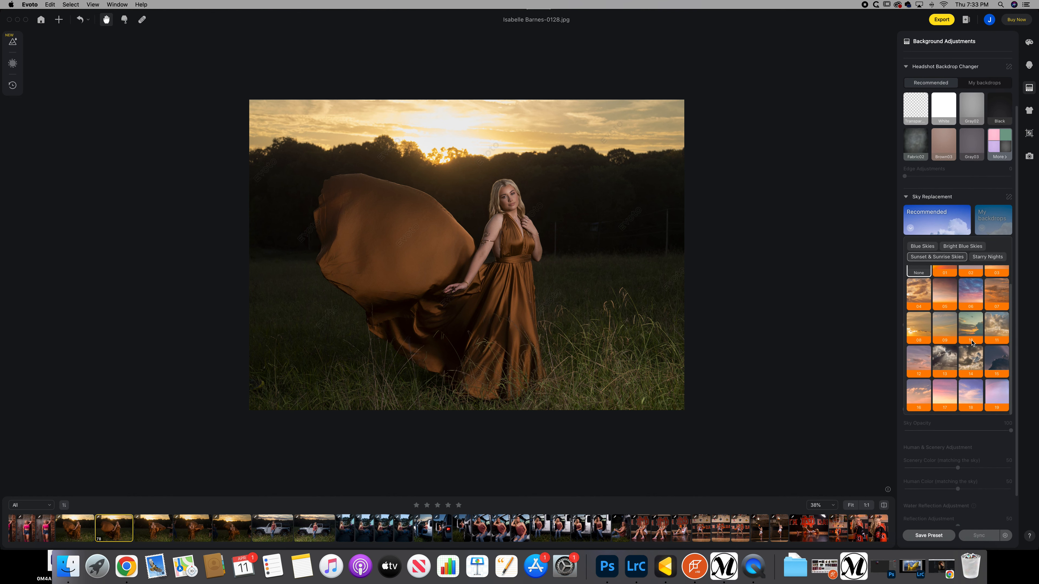
left_click(972, 323)
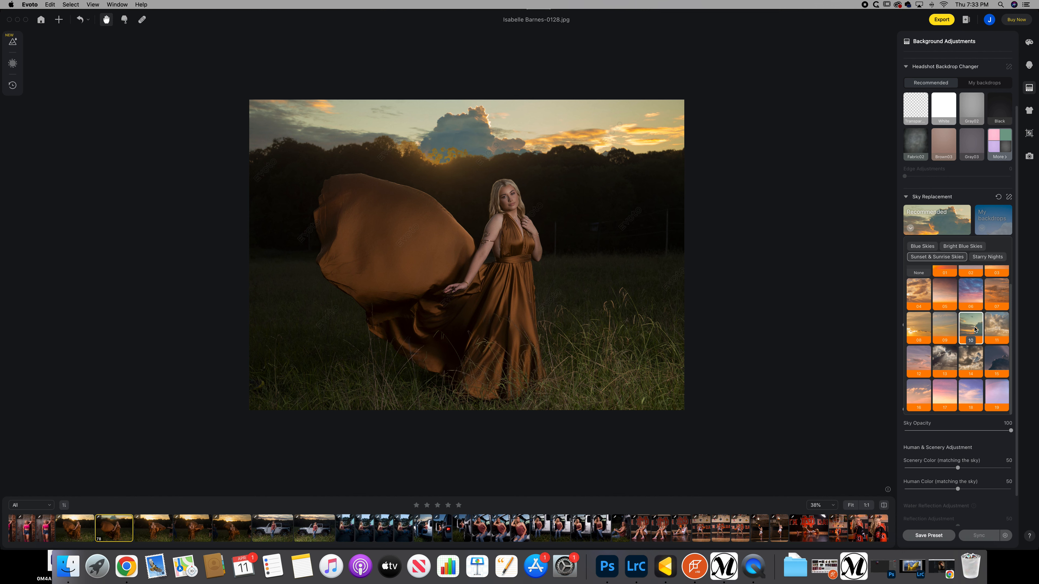
left_click(998, 326)
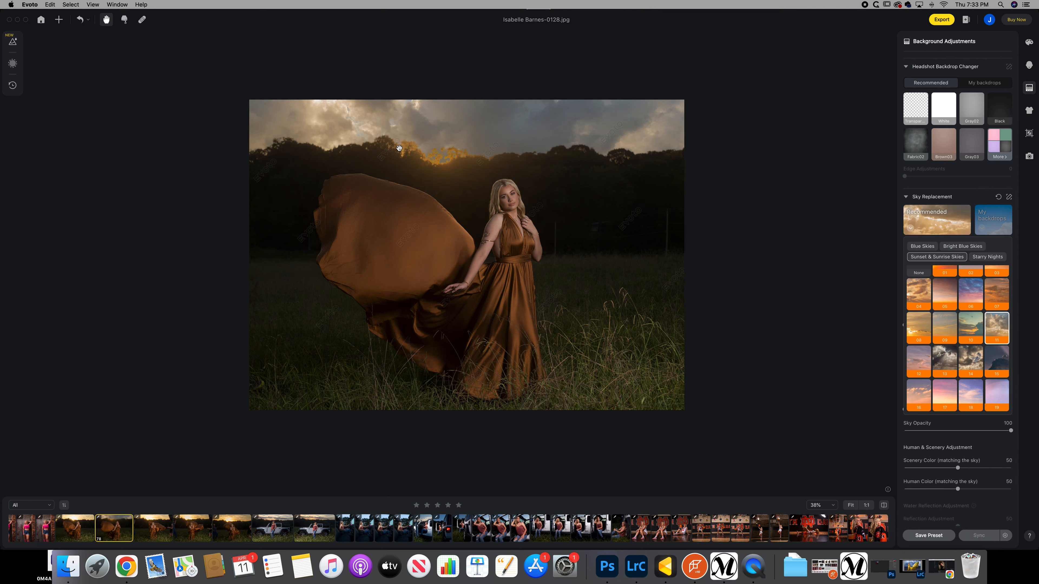
left_click(997, 289)
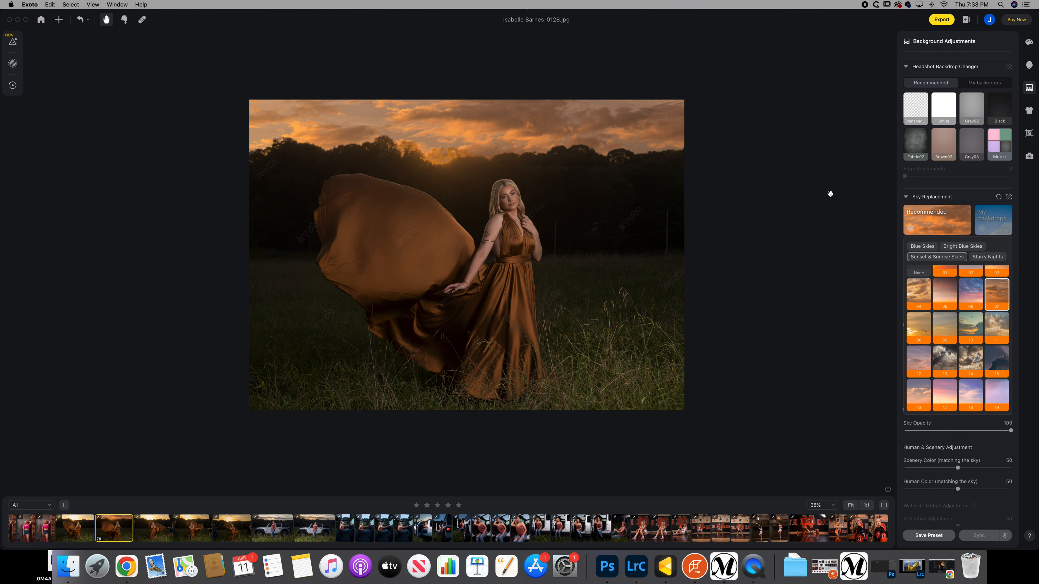
left_click(1009, 198)
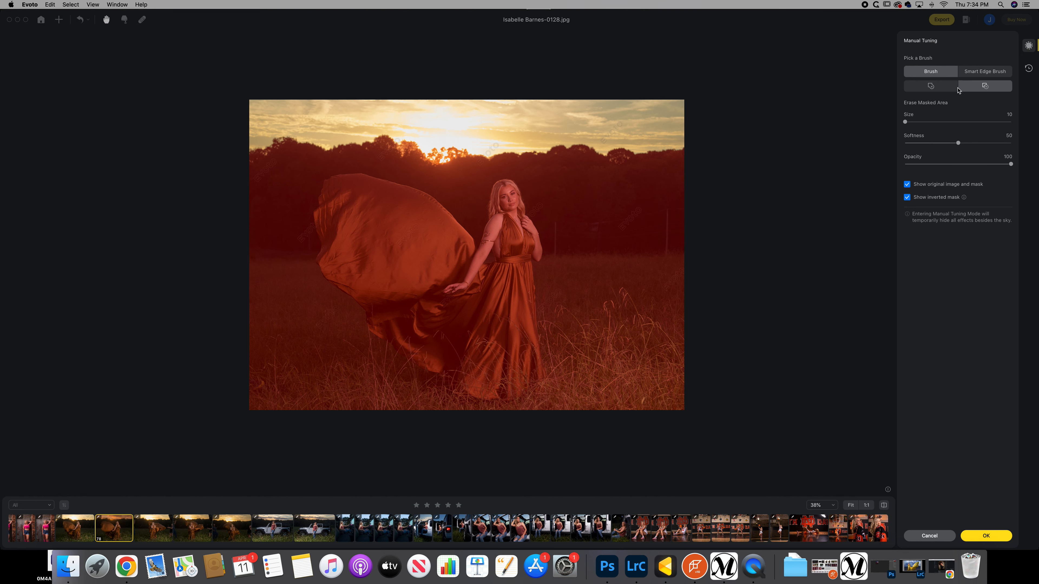
left_click(936, 87)
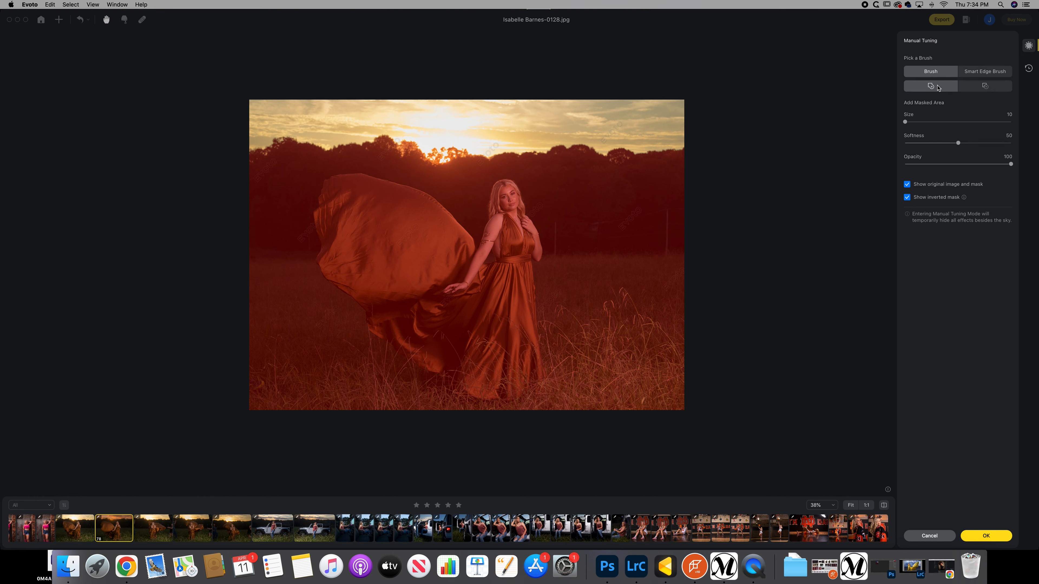
left_click(981, 71)
left_click_drag(906, 122, 913, 123)
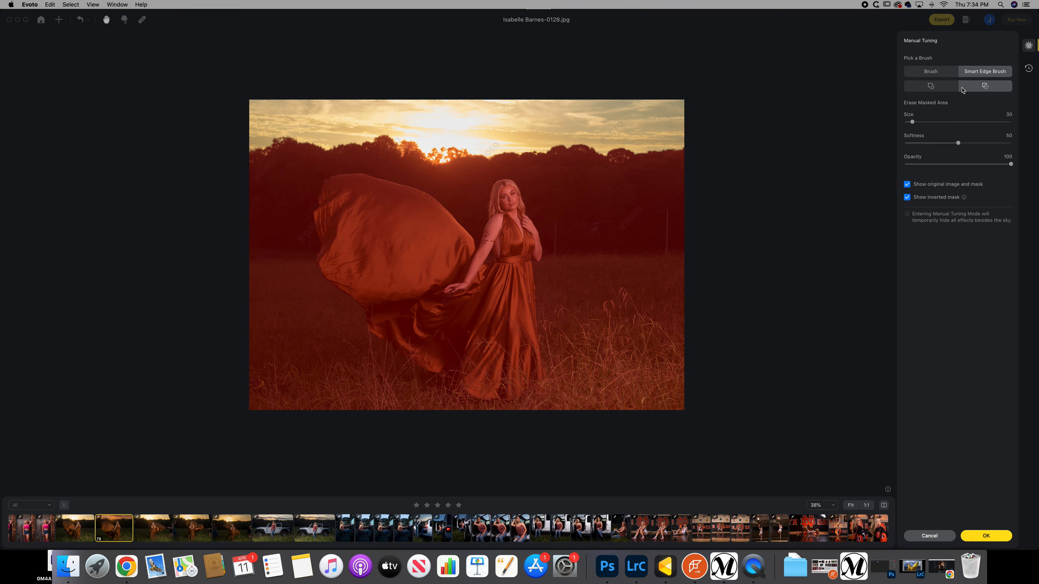
left_click(987, 536)
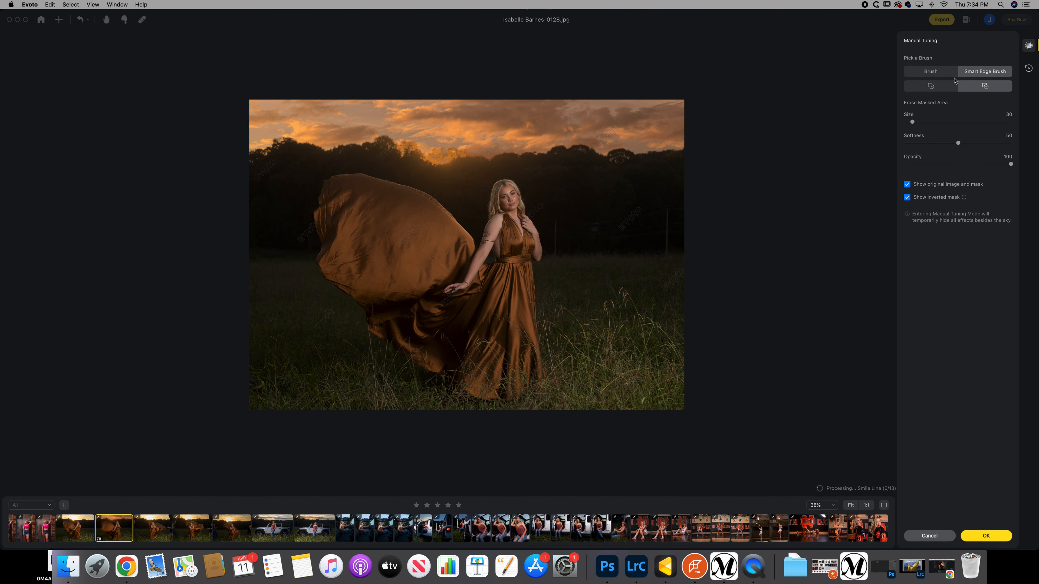
left_click(945, 534)
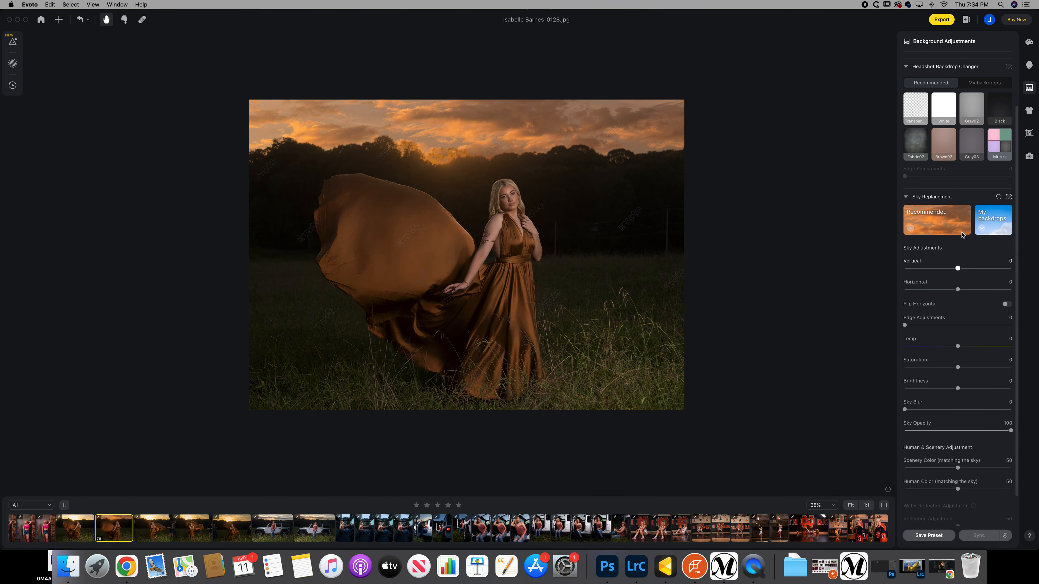
Position the replacement sky at Vertical 12 and Horizontal 53, and set its Edge Adjustments to 28.
left_click_drag(957, 268, 985, 288)
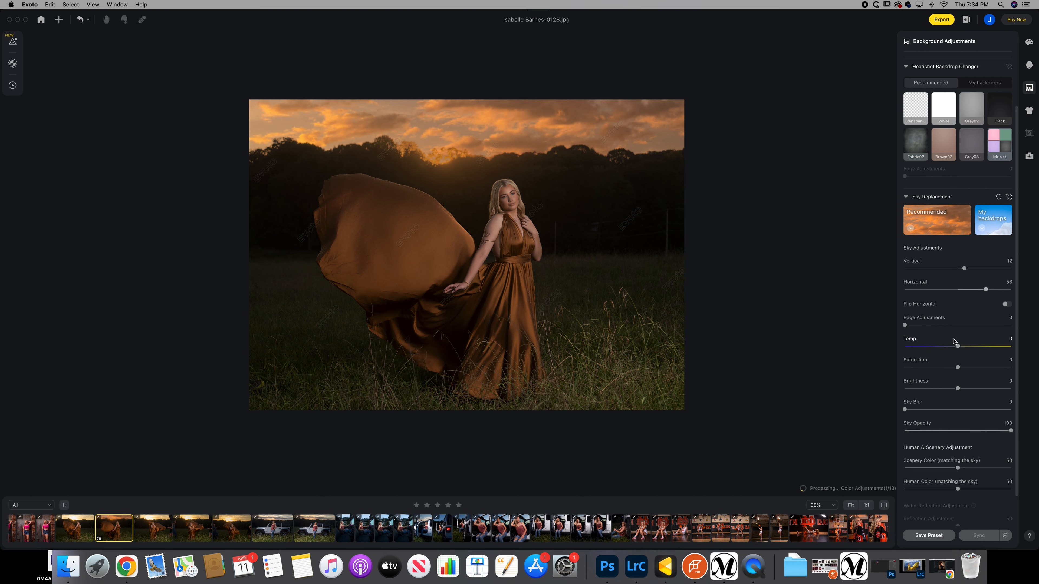
left_click_drag(905, 326, 935, 327)
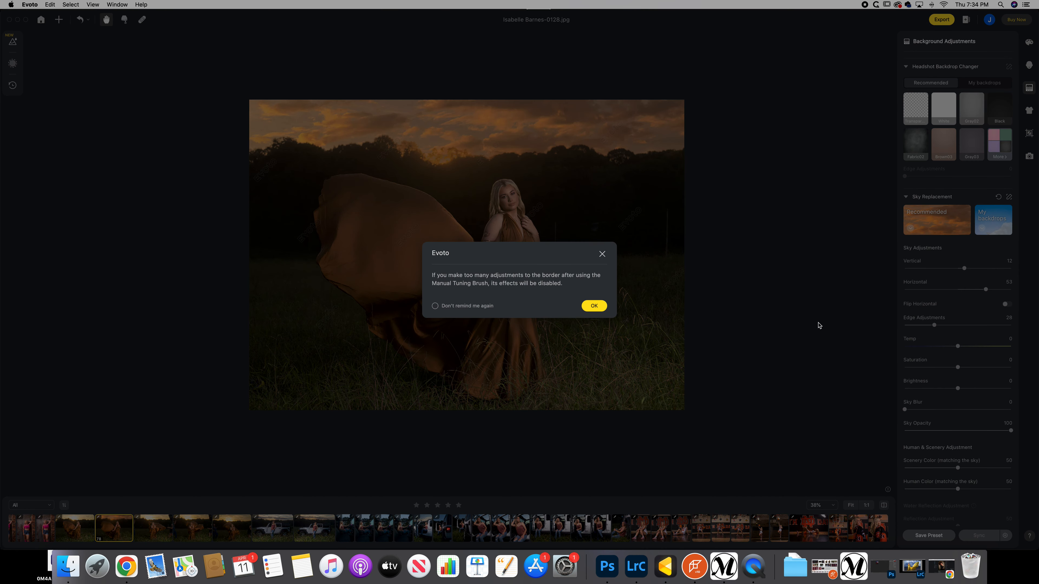
left_click(601, 254)
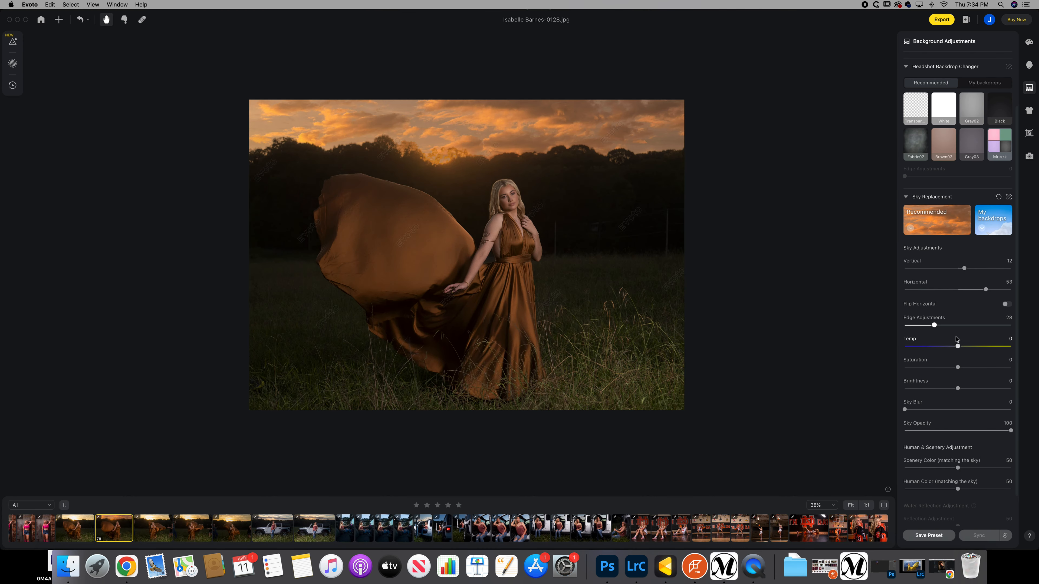
Set the replacement sky's Temp to 65, Saturation to -37 and Sky Blur to 4.
left_click_drag(957, 346, 991, 346)
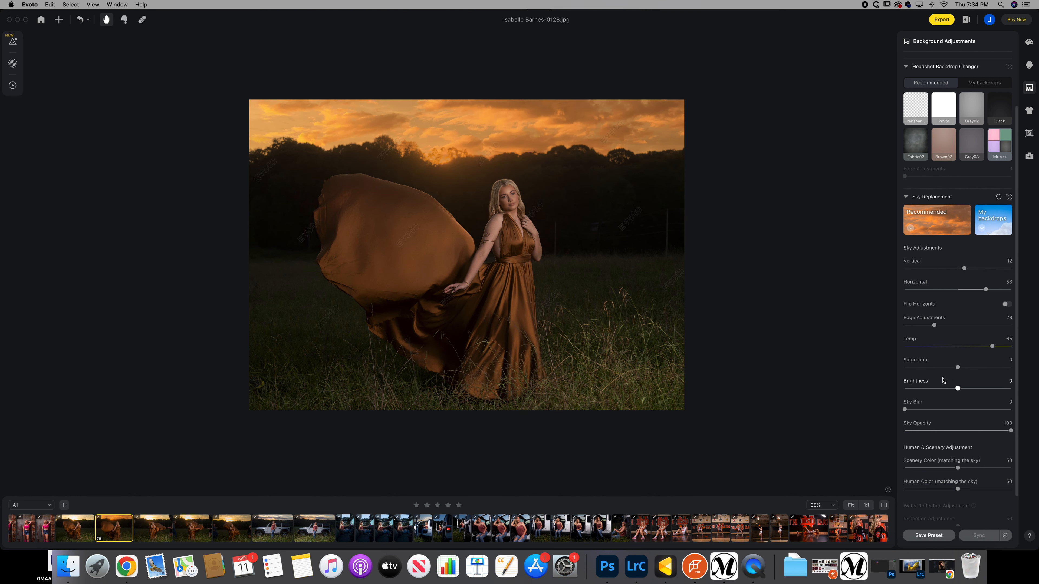
left_click_drag(957, 369, 938, 367)
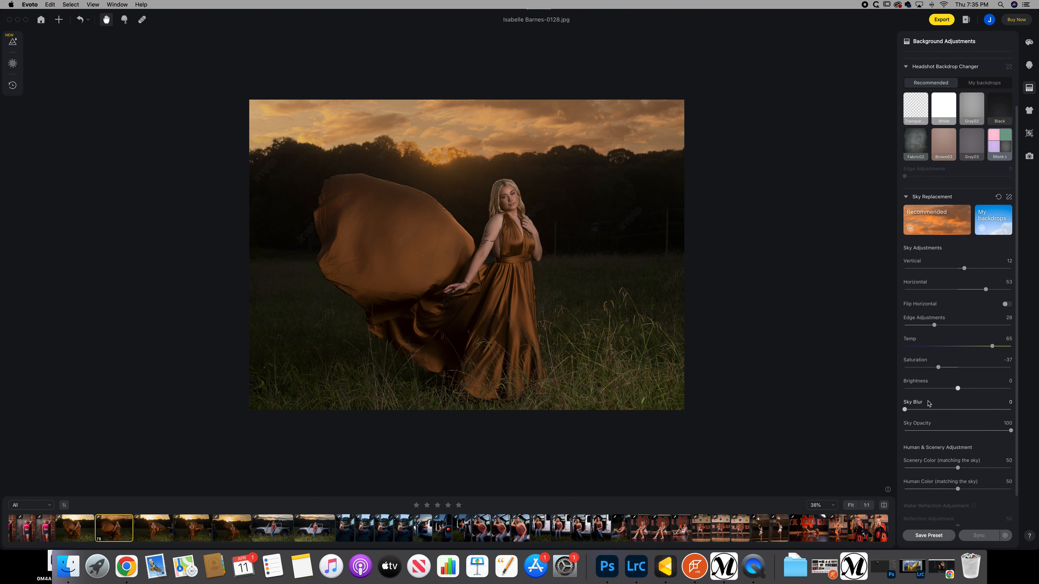
mouse_move(905, 410)
left_mouse_down()
mouse_move(918, 411)
mouse_move(908, 411)
left_mouse_up()
Match the photo to the new sky with Scenery Color at 95 and Human Color at 72, and inspect the blend.
scroll(965, 432, "down", 2)
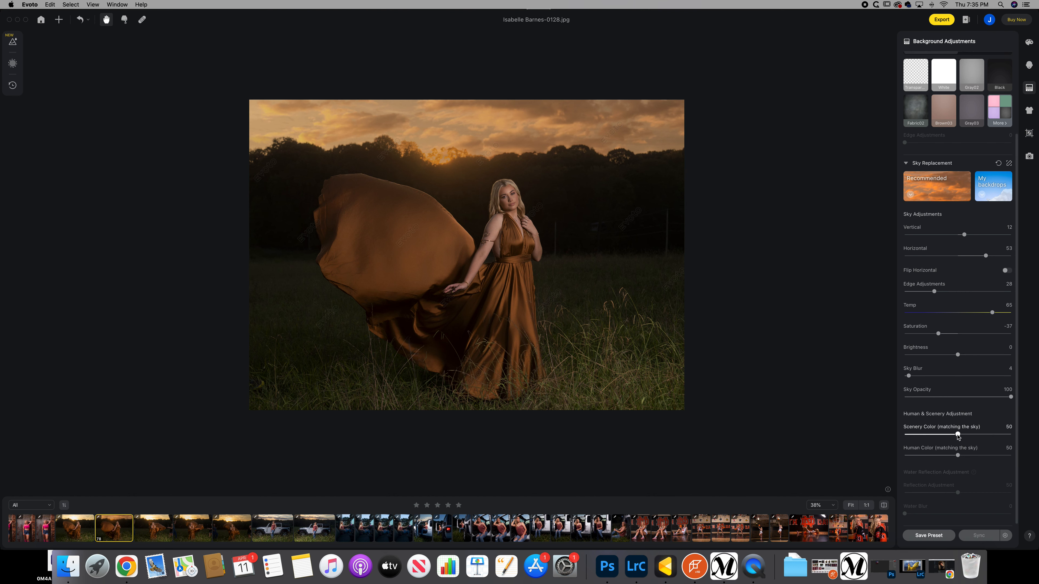
left_click_drag(957, 436, 1006, 436)
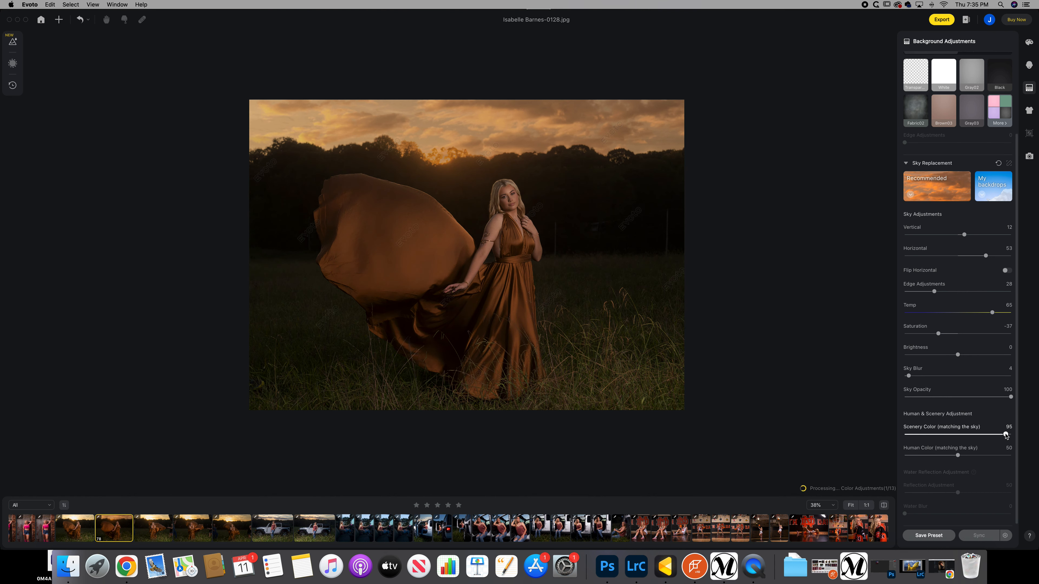
left_click_drag(957, 455, 980, 456)
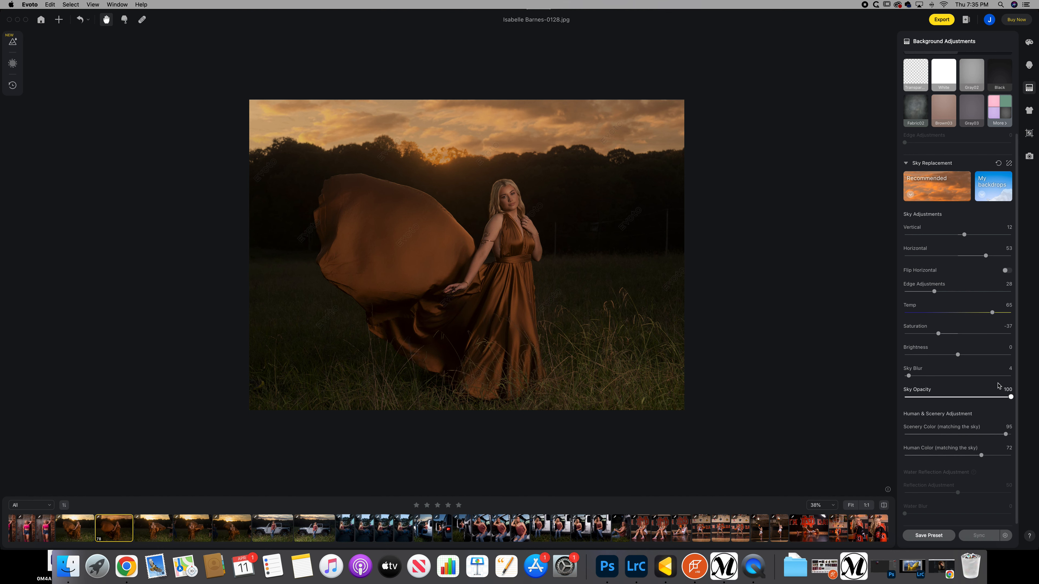
scroll(979, 383, "up", 3)
scroll(774, 258, "up", 2)
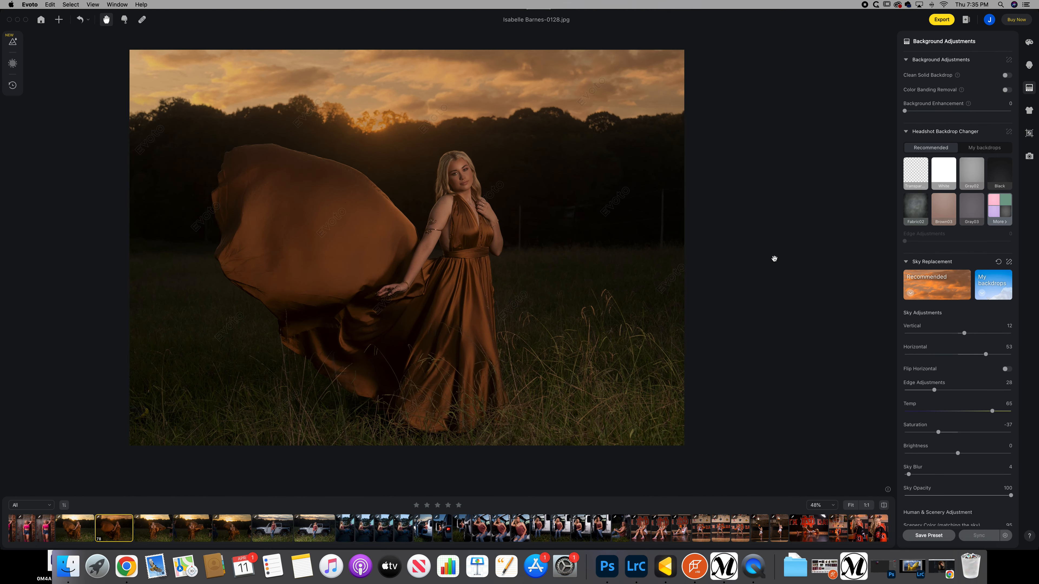
left_click_drag(646, 271, 703, 273)
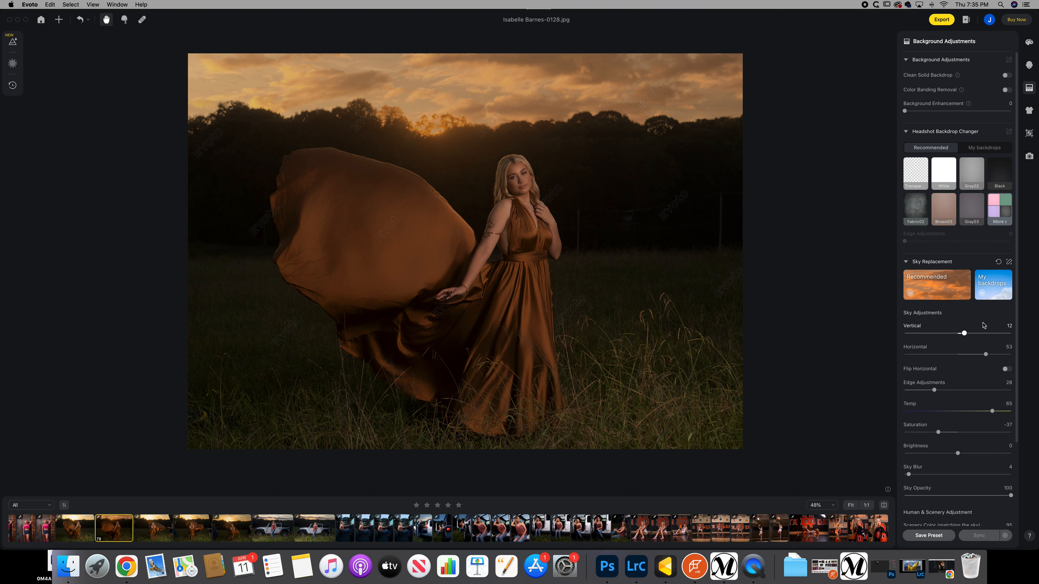
Set the full image's Exposure to 0.55 and Temp to -8, and check the subject up close.
left_click(1030, 64)
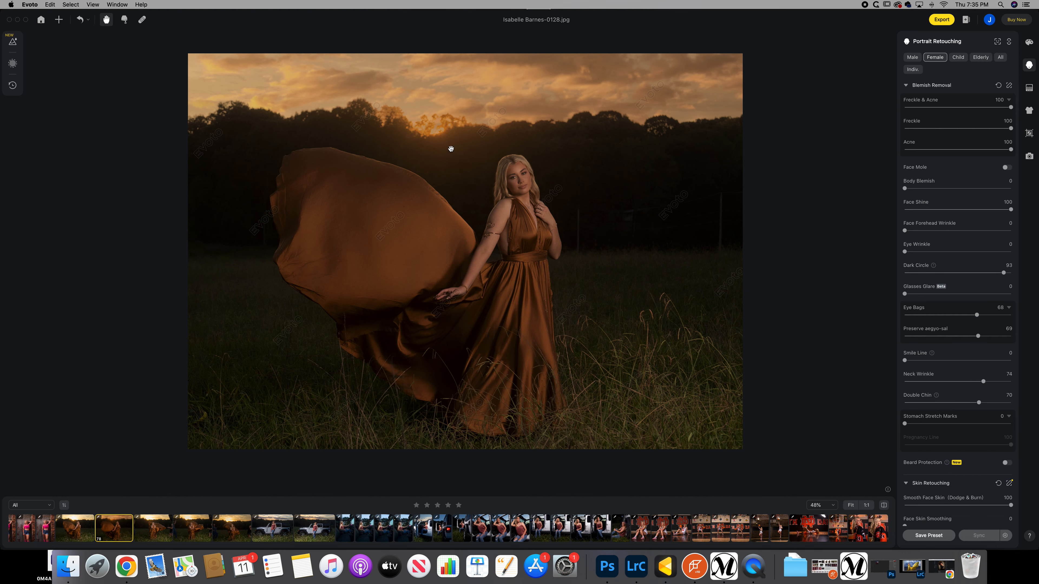
left_click(1029, 41)
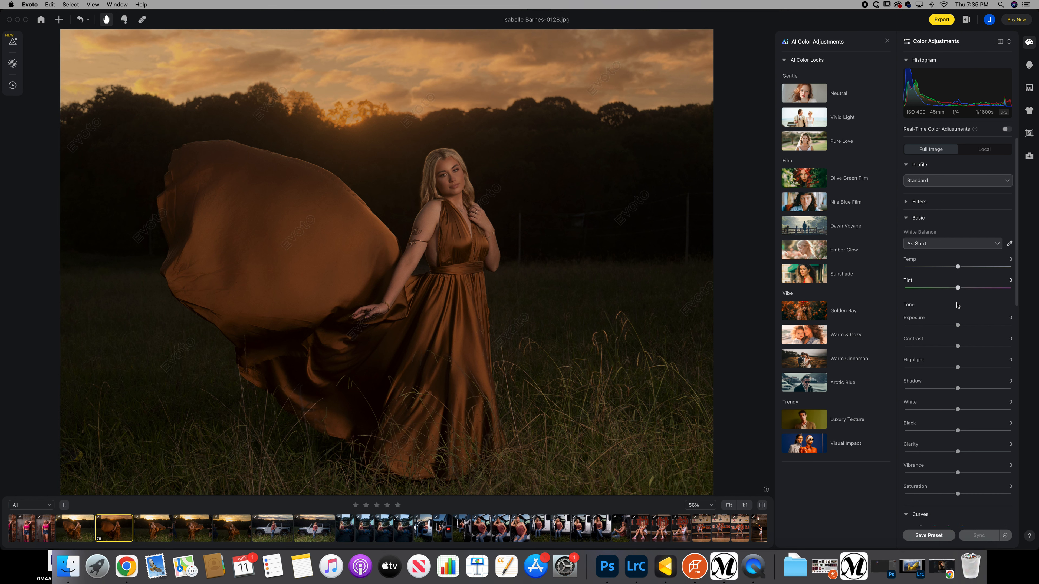
left_click_drag(957, 325, 964, 325)
scroll(645, 216, "down", 2)
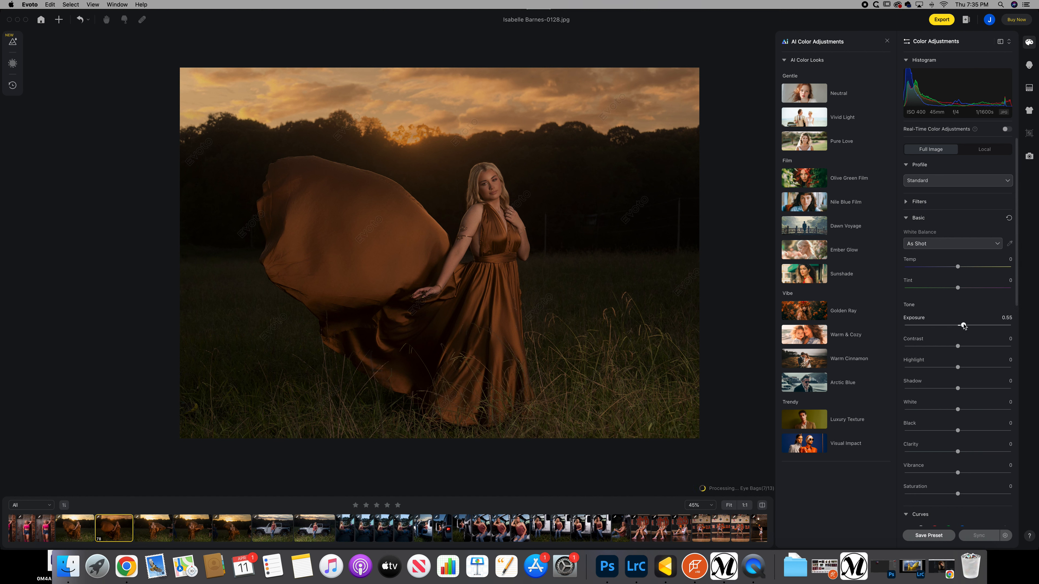
left_click(955, 266)
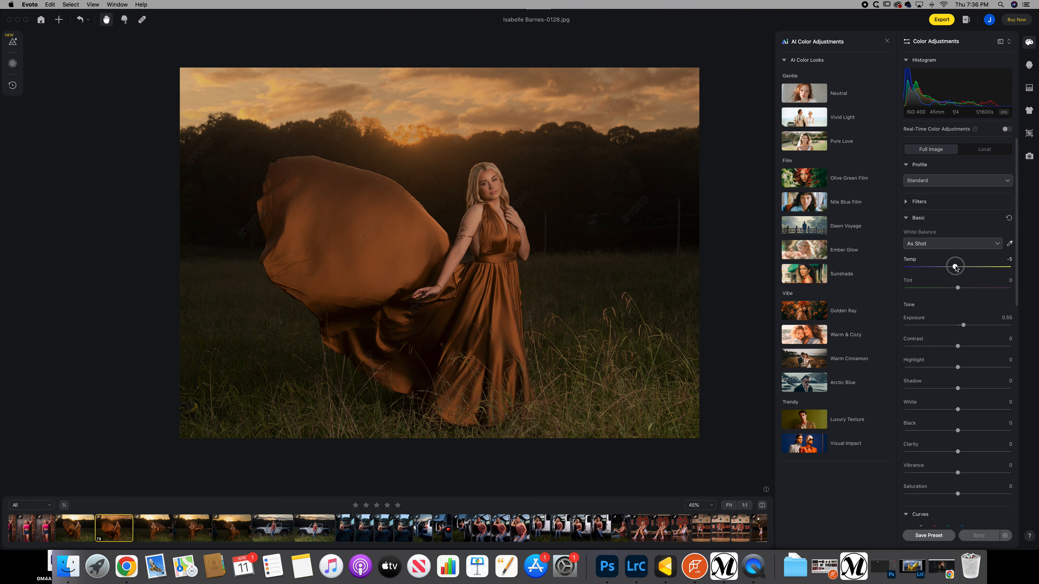
left_click_drag(955, 267, 953, 268)
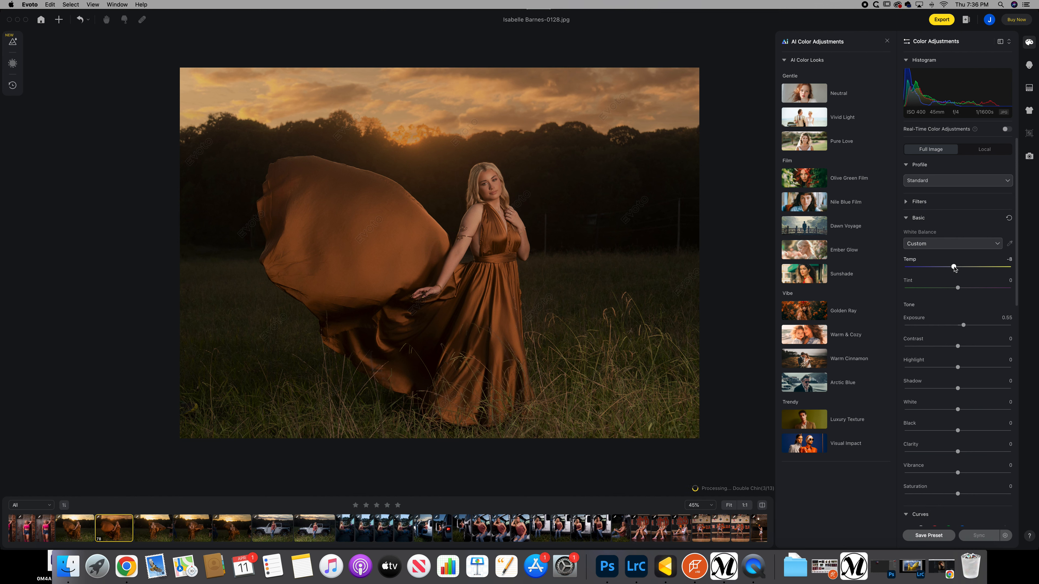
scroll(531, 203, "up", 3)
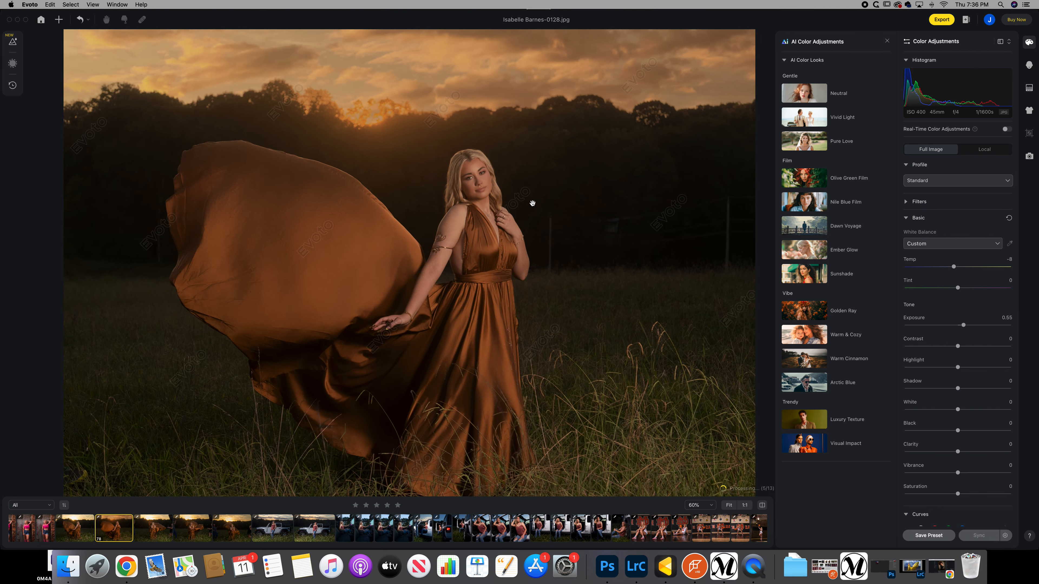
scroll(532, 203, "up", 5)
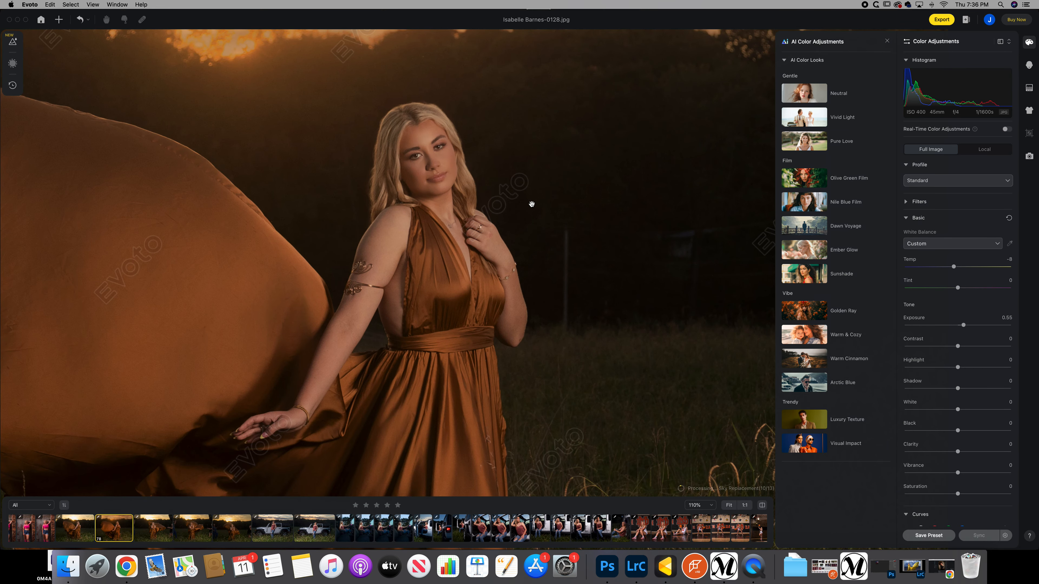
scroll(531, 204, "down", 6)
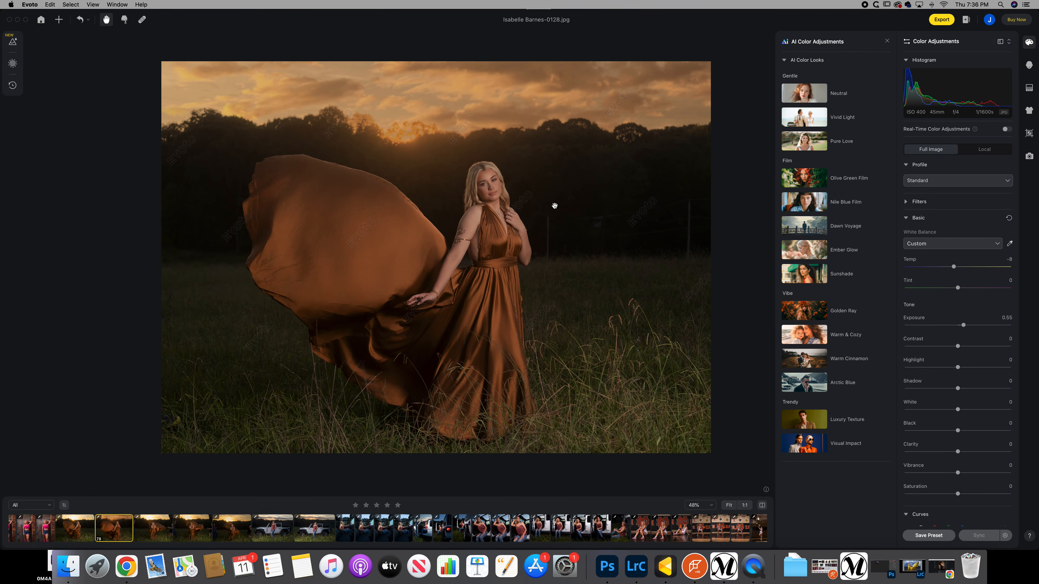
Lower Remove Stray Hairs to 41 in the portrait retouching of photo 0128 and review the whole image.
left_click(1029, 67)
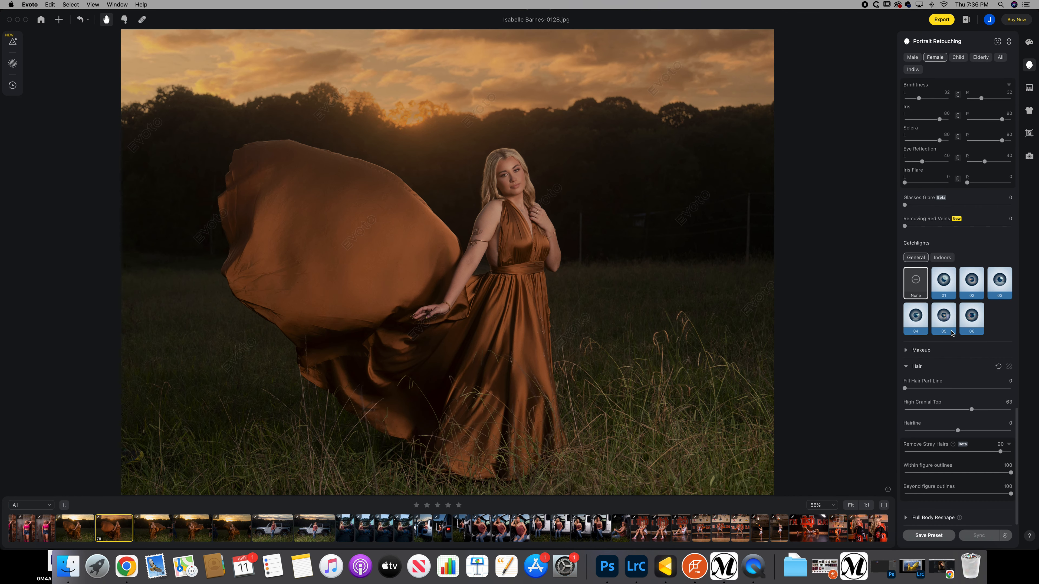
left_click_drag(998, 452, 958, 454)
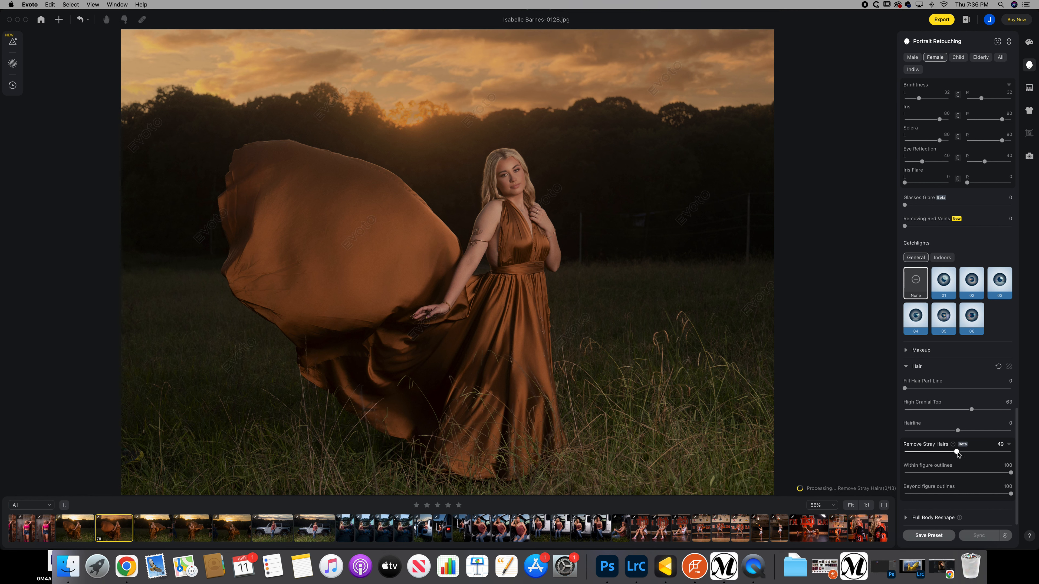
left_click_drag(957, 452, 948, 453)
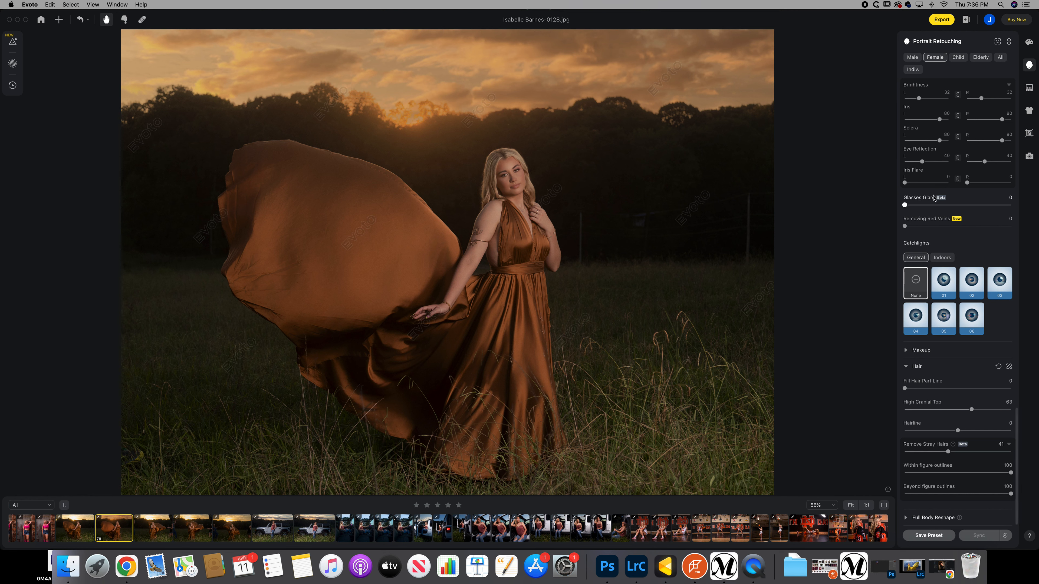
scroll(936, 199, "up", 10)
scroll(937, 200, "up", 10)
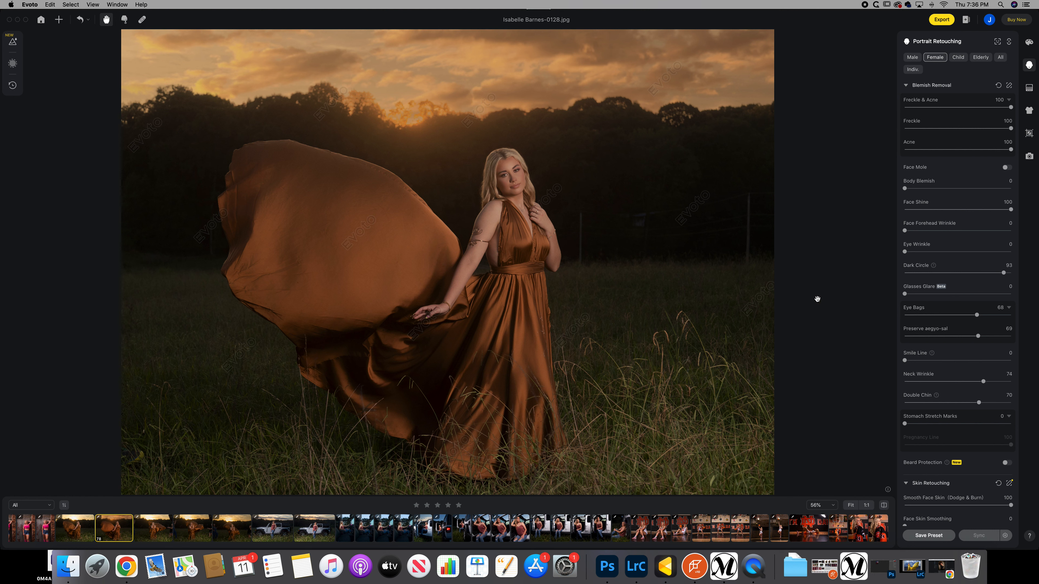
scroll(593, 289, "down", 3)
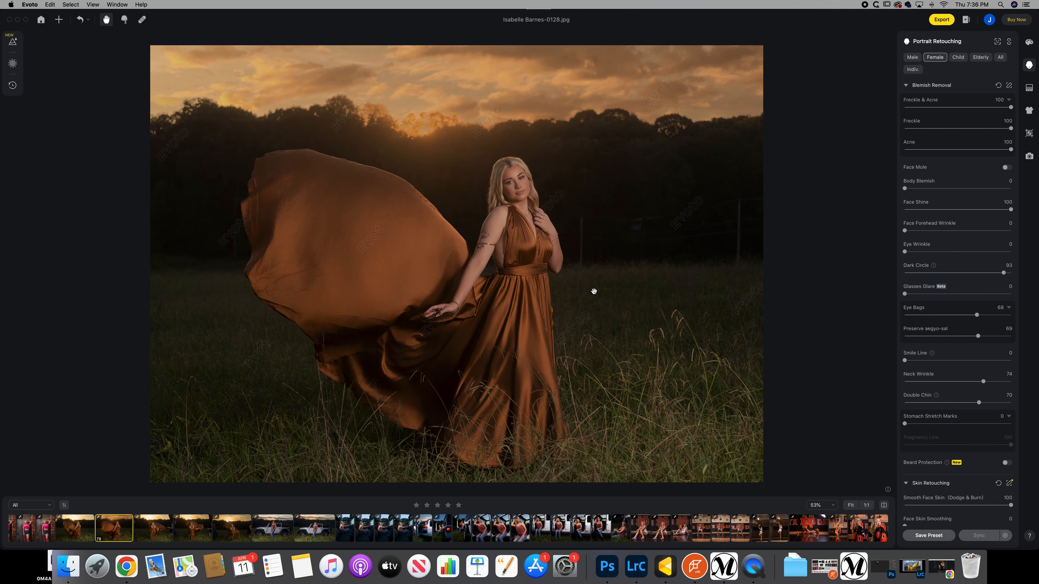
Open photo 0153 of the subject seated in the white vehicle's open doorway.
left_click(603, 525)
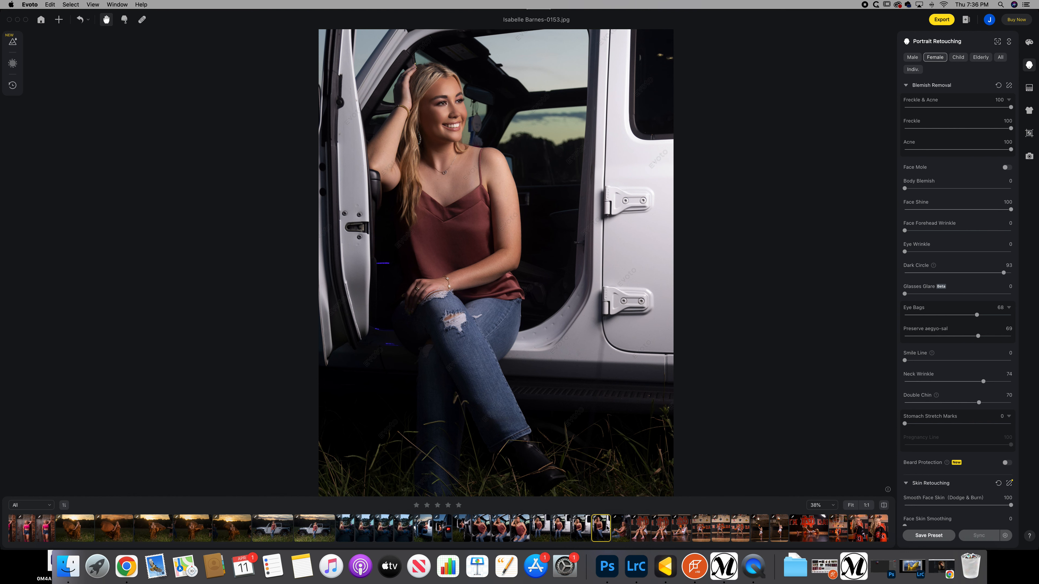
left_click(754, 567)
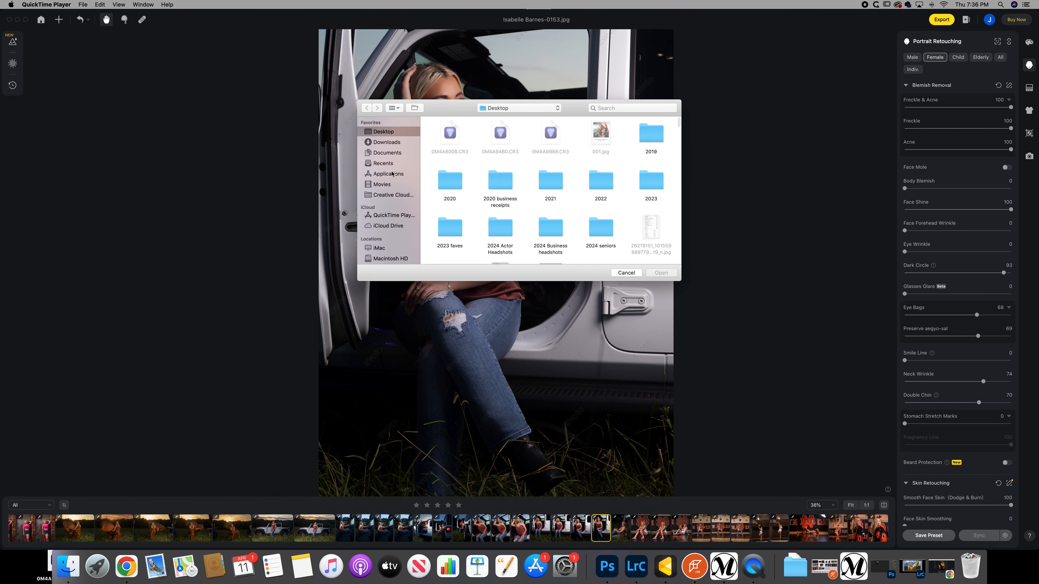
left_click(46, 5)
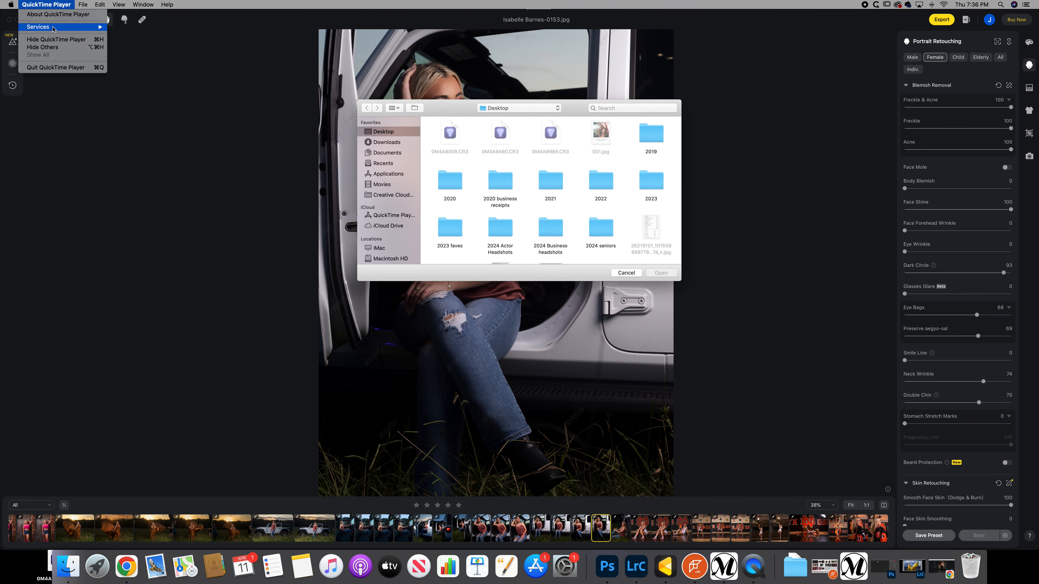